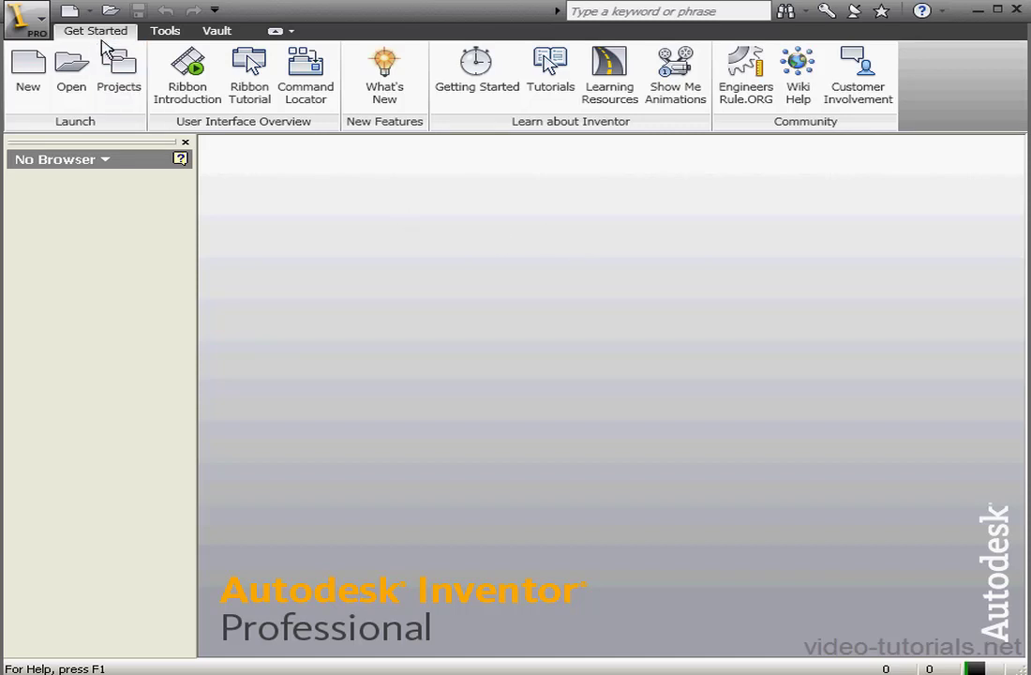
Step: Create a new part and start Sketch1 on its XZ Plane, viewed from the home angle
left_click(90, 11)
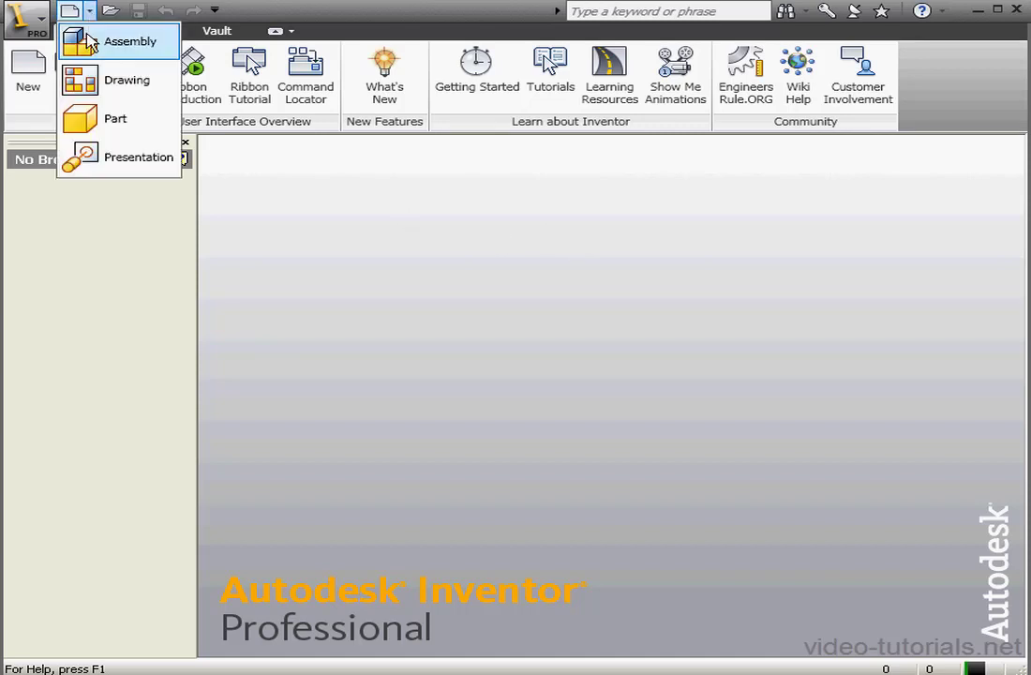
left_click(118, 124)
left_click(18, 222)
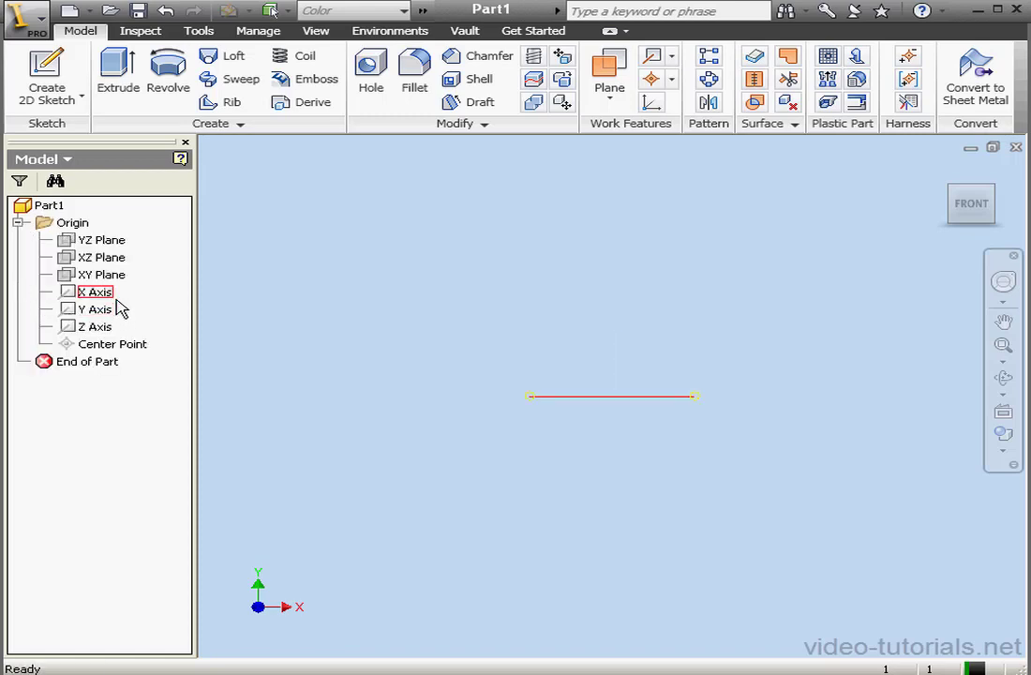
right_click(111, 262)
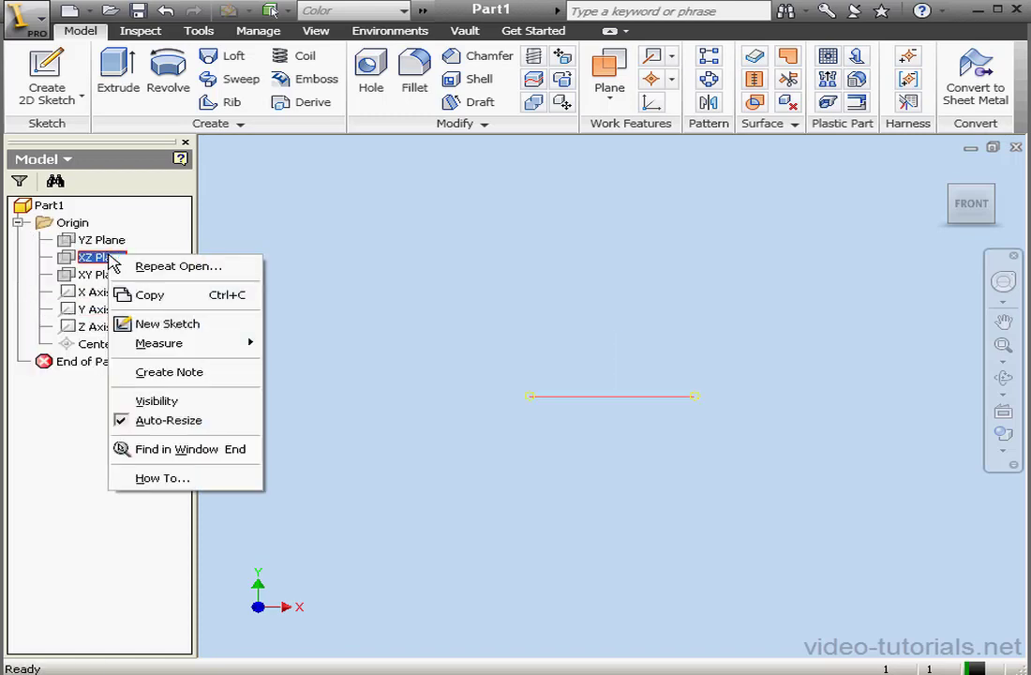
left_click(177, 322)
left_click(940, 170)
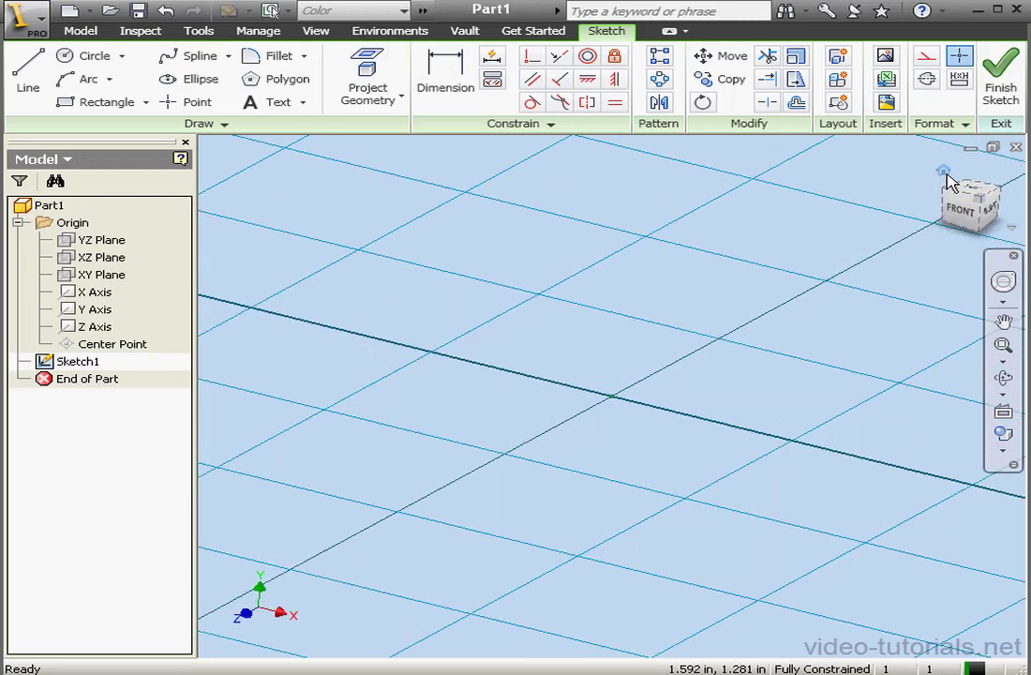
Step: From the Top view, draw a horizontal rectangle and a tall vertical rectangle
left_click(975, 192)
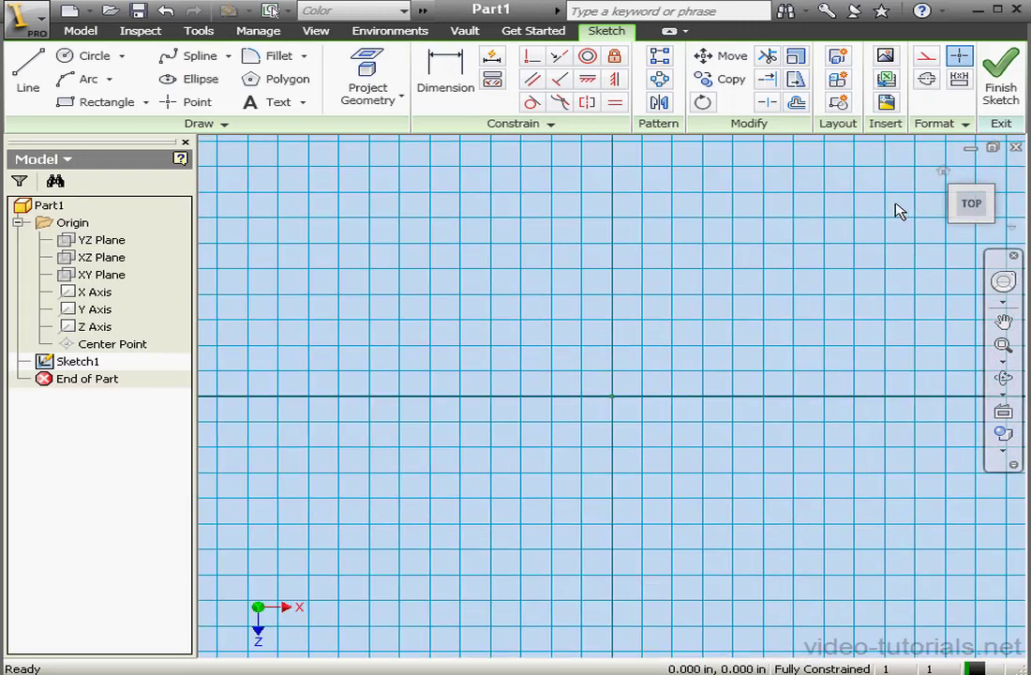
left_click(101, 102)
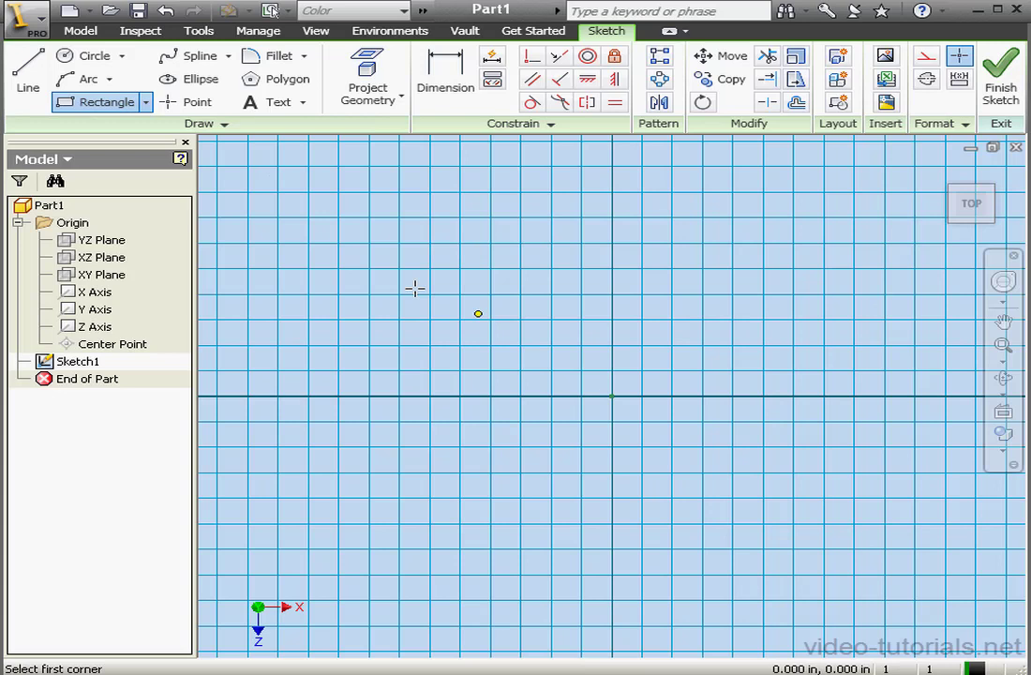
left_click(392, 283)
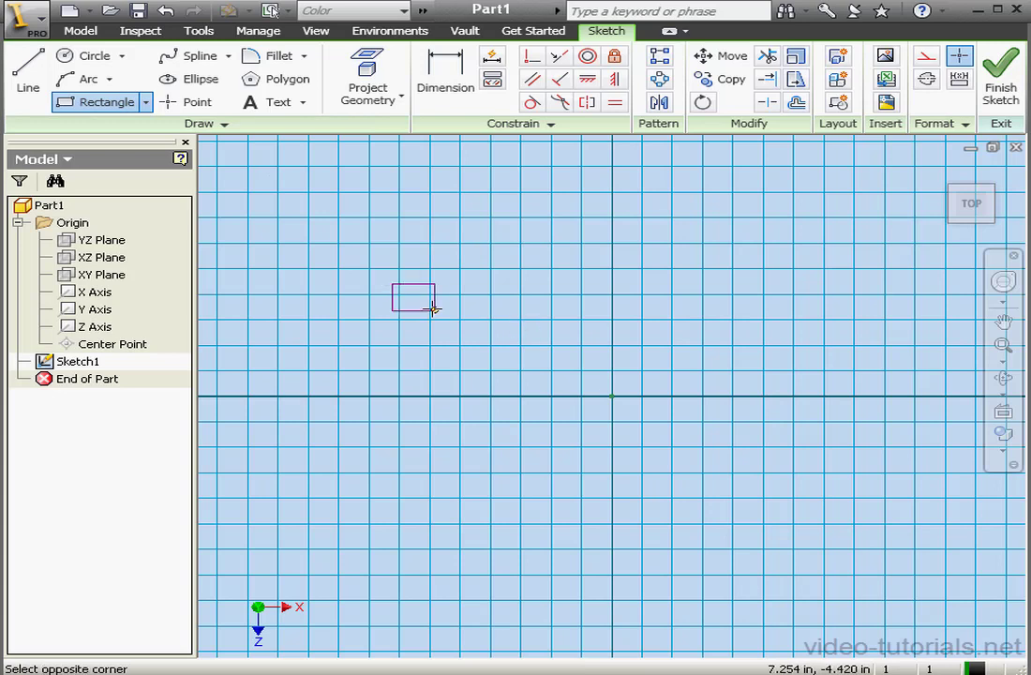
left_click(550, 313)
left_click(733, 430)
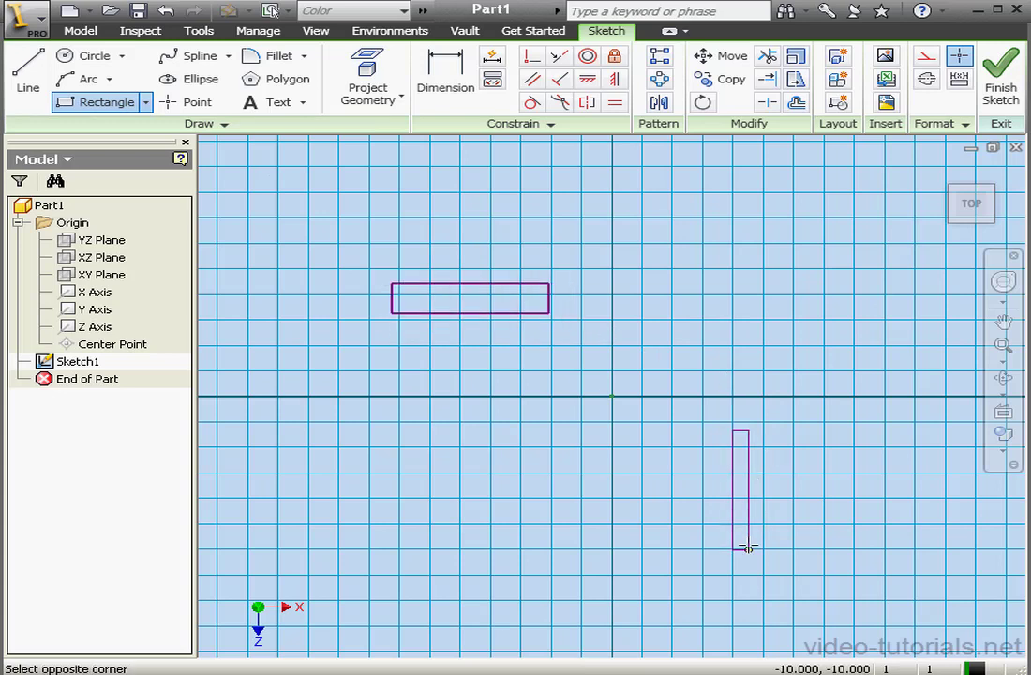
left_click(766, 550)
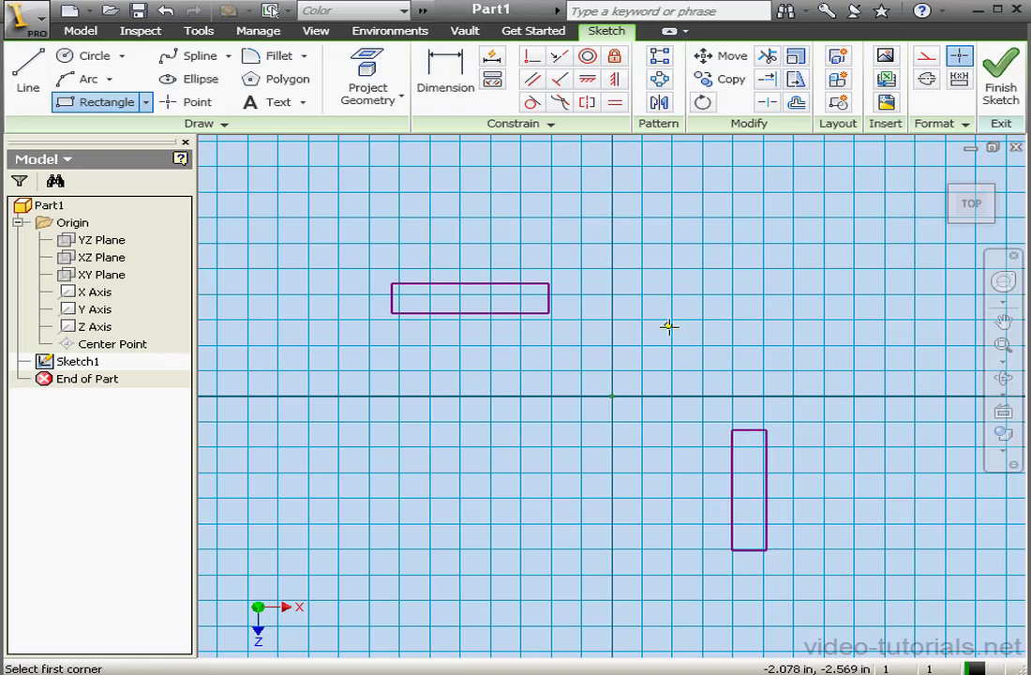
Step: Draw construction centerlines through the middle of each rectangle
left_click(28, 79)
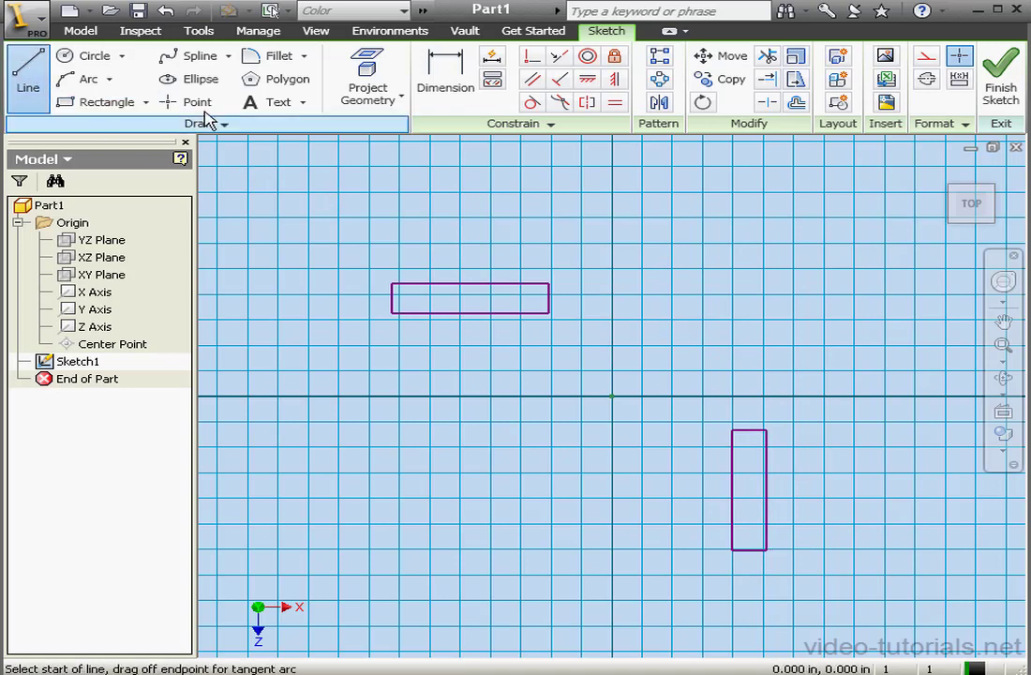
left_click(927, 55)
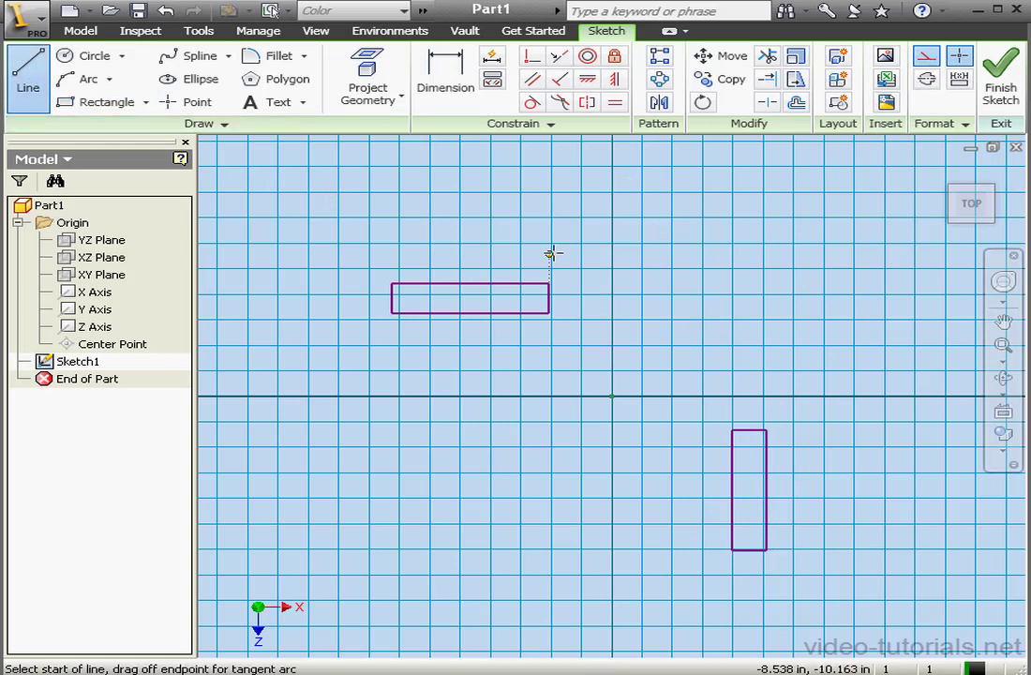
left_click(393, 298)
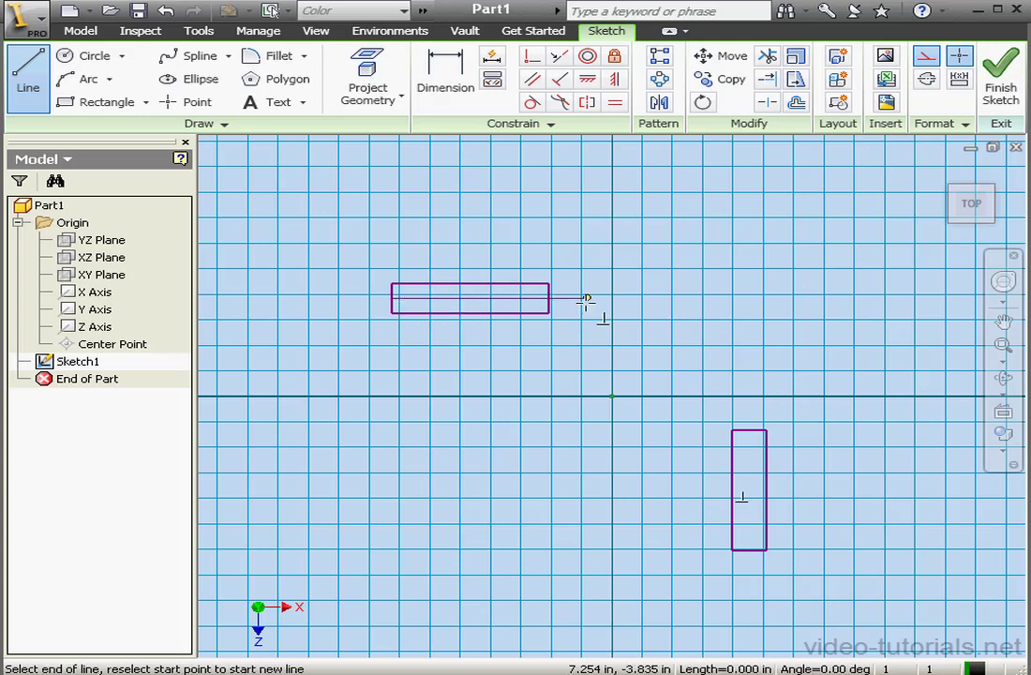
left_click(630, 298)
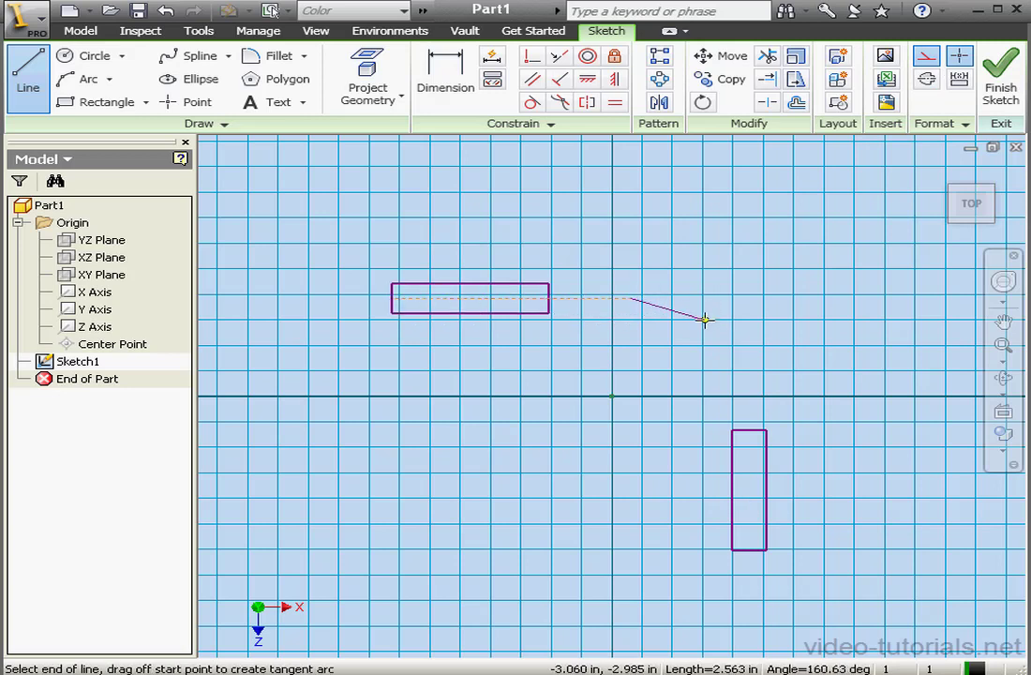
right_click(705, 318)
left_click(795, 353)
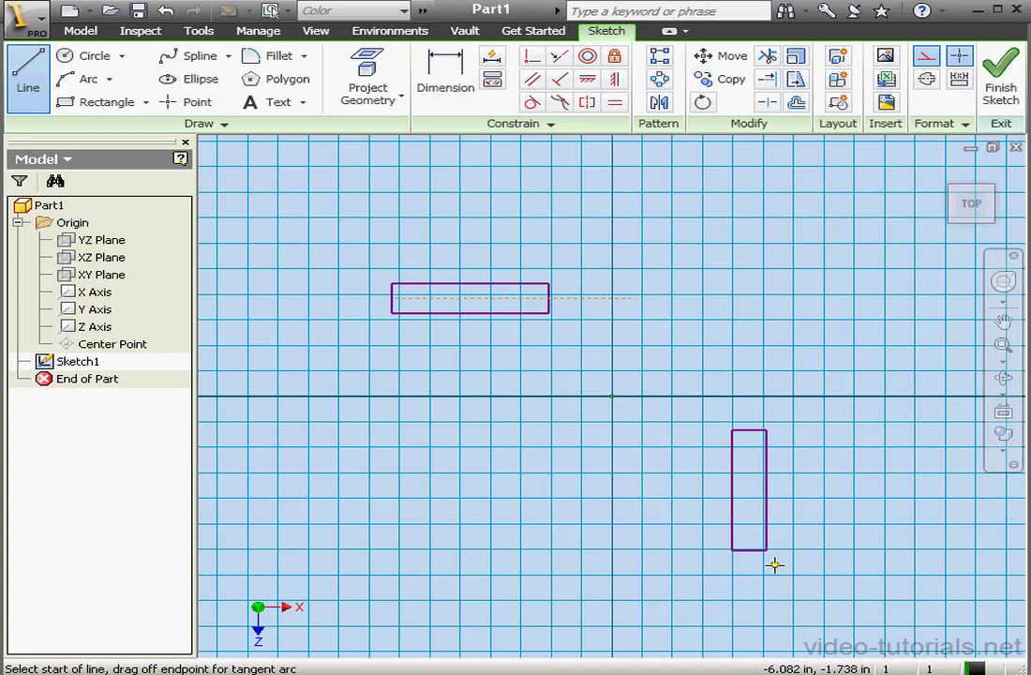
left_click(750, 550)
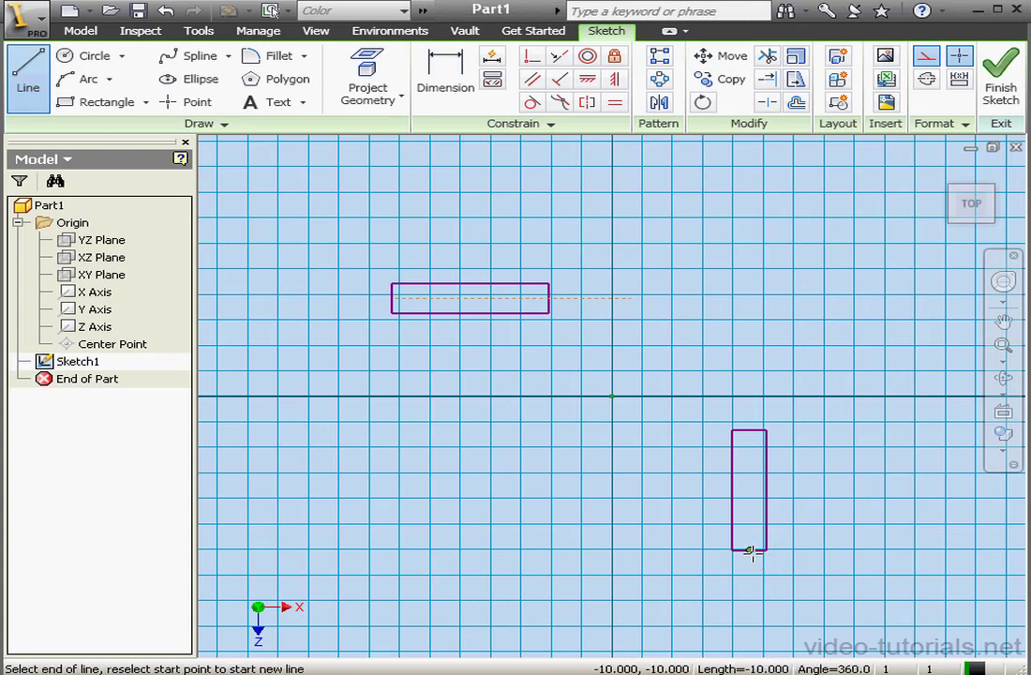
left_click(749, 364)
right_click(767, 357)
left_click(817, 364)
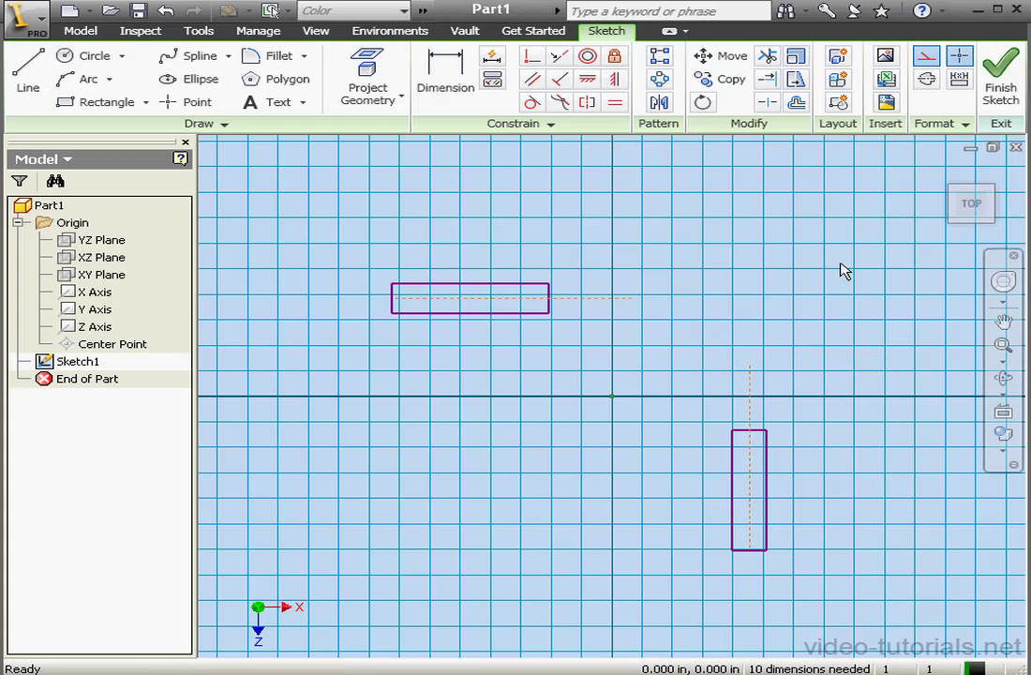
Step: Create Block1 from the horizontal rectangle and its construction centerline
left_click(841, 103)
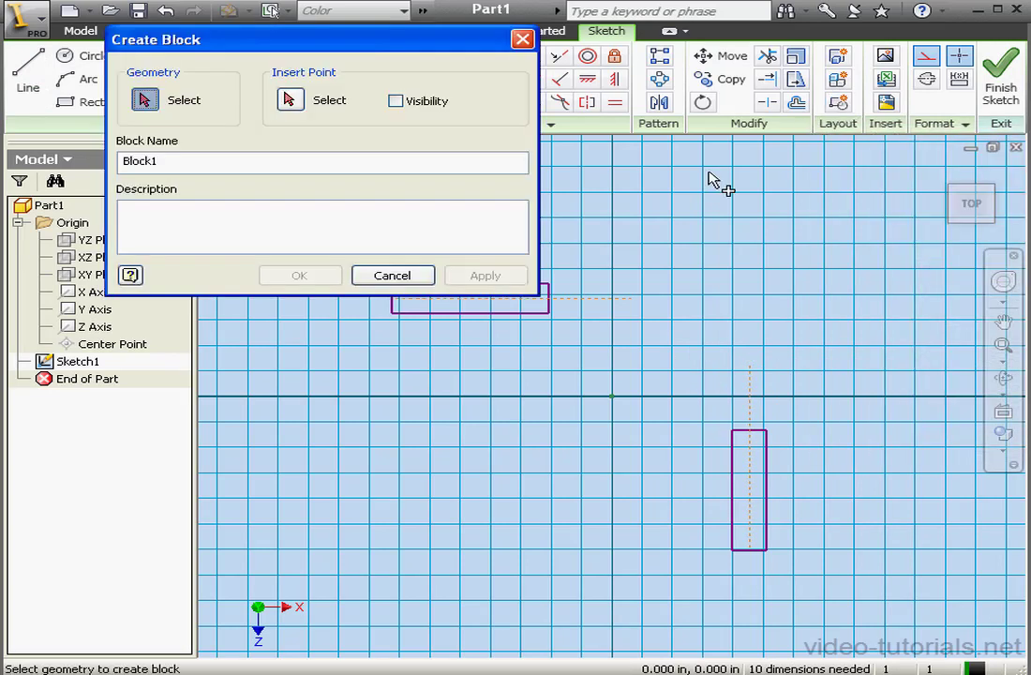
left_click_drag(473, 63, 937, 104)
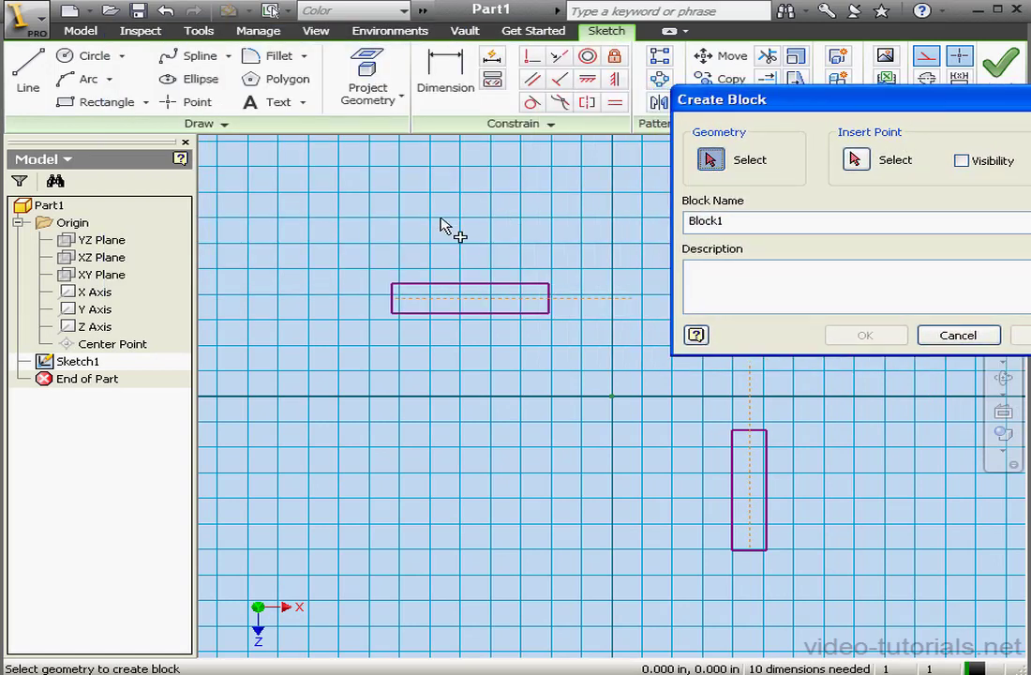
left_click_drag(363, 249, 645, 349)
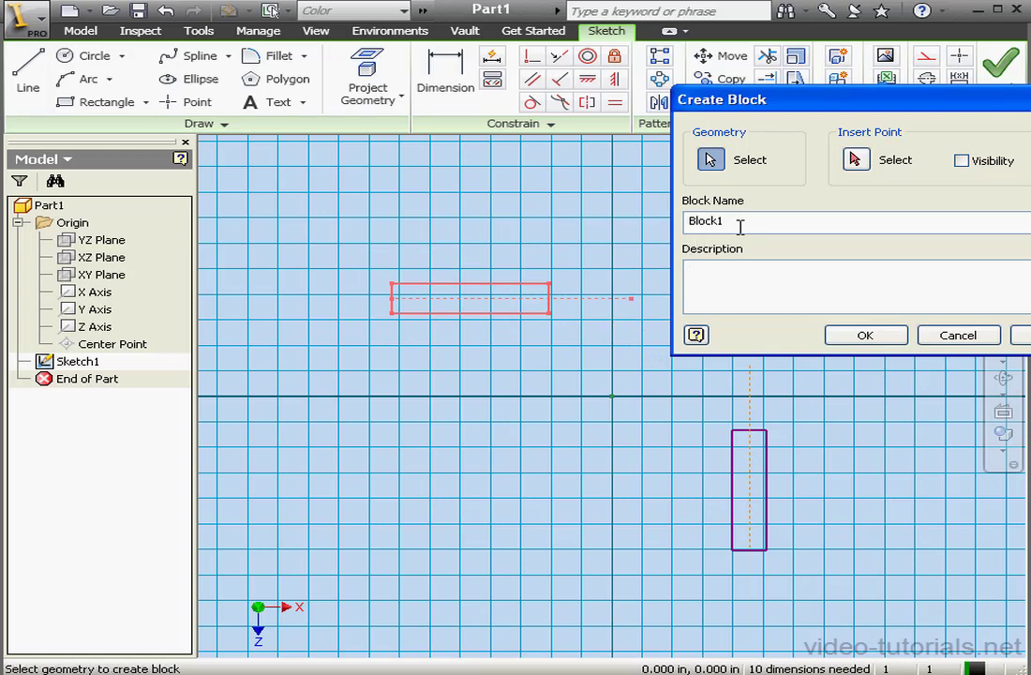
double_click(706, 223)
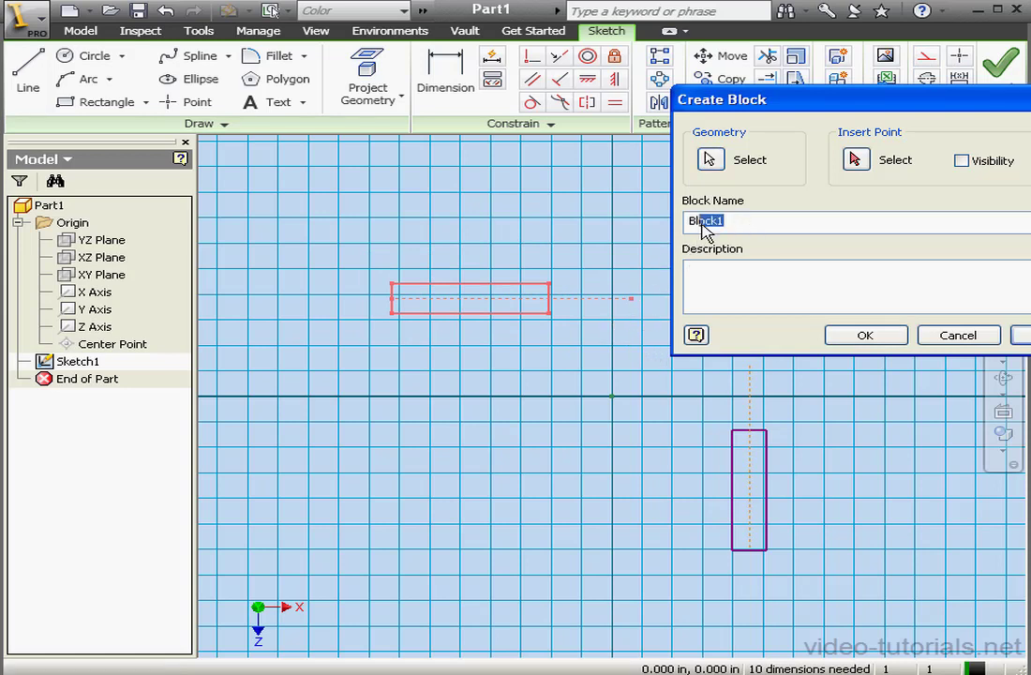
left_click(765, 216)
left_click_drag(921, 95, 844, 43)
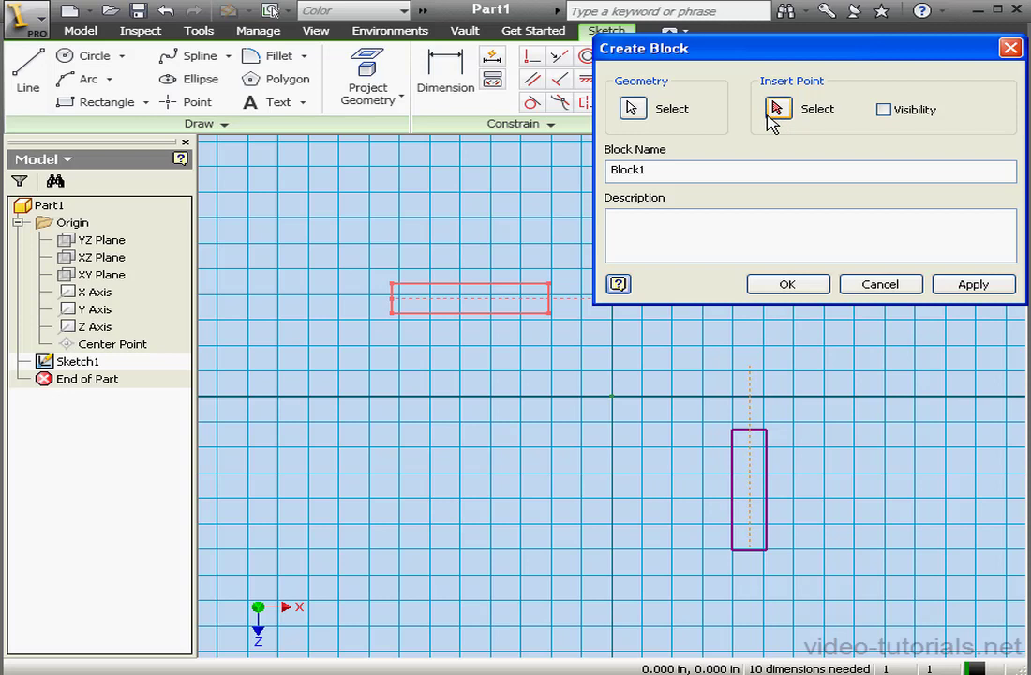
left_click(805, 292)
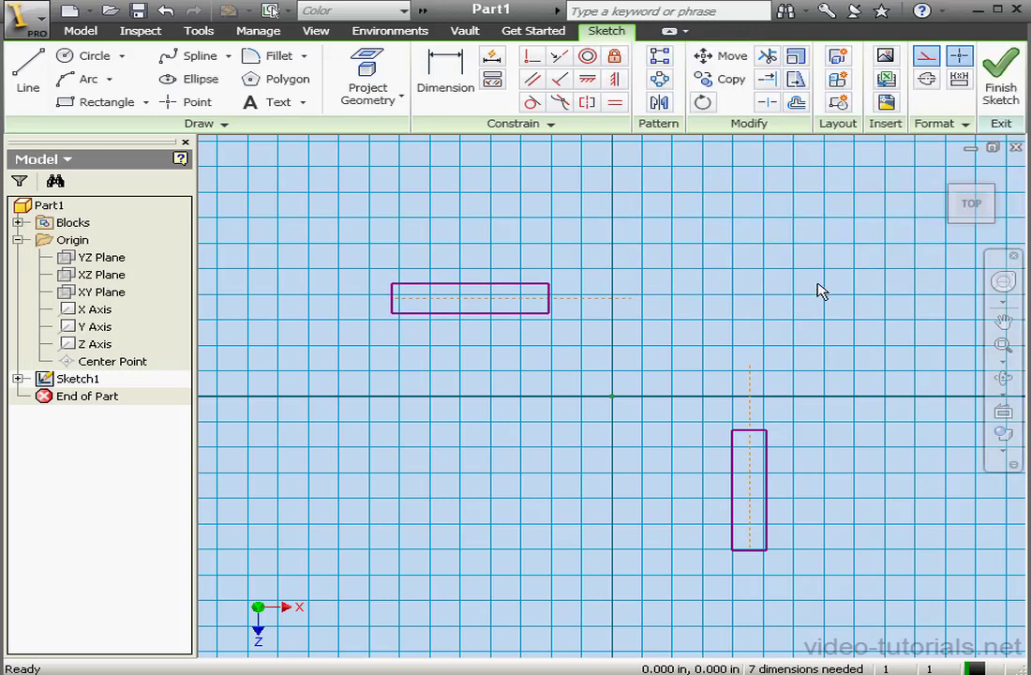
Step: Create Block2 from the vertical rectangle and its construction centerline
left_click(840, 101)
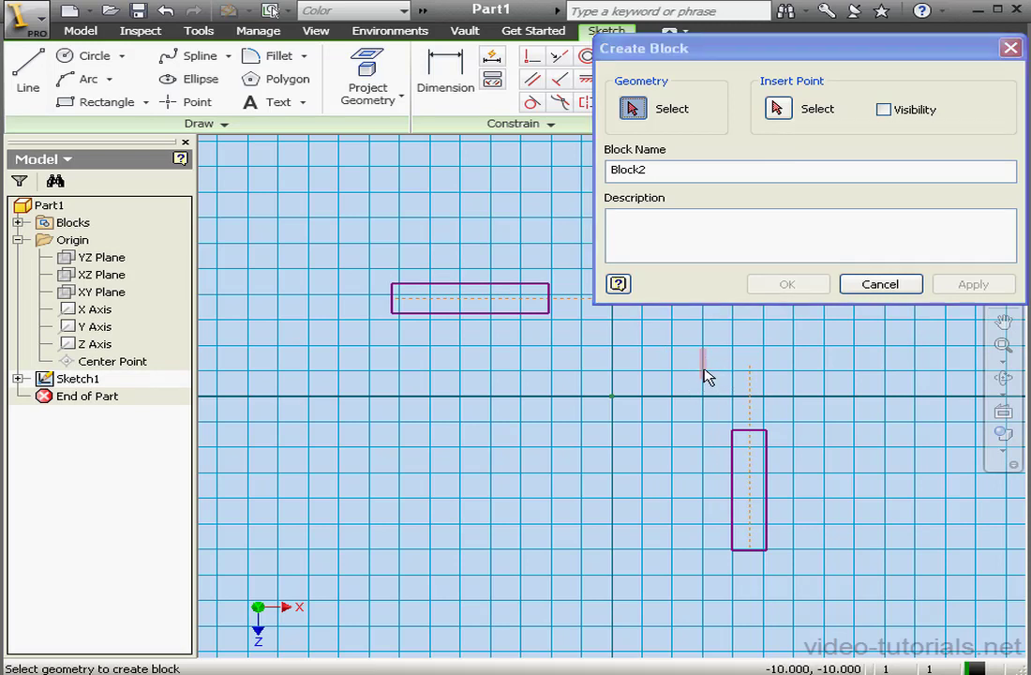
left_click_drag(708, 375, 805, 577)
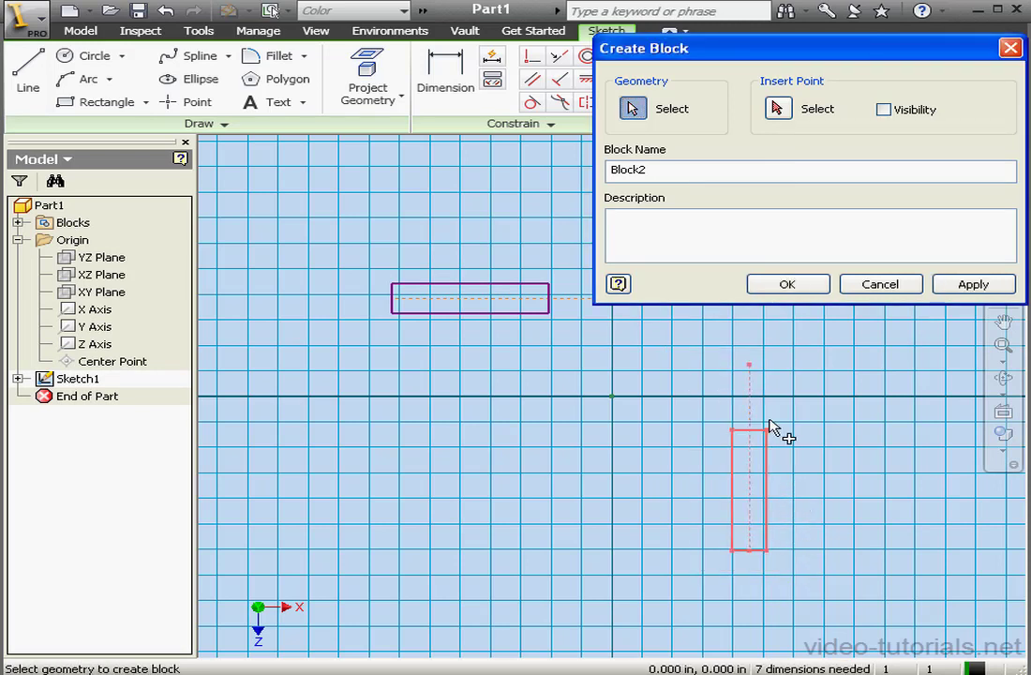
double_click(645, 170)
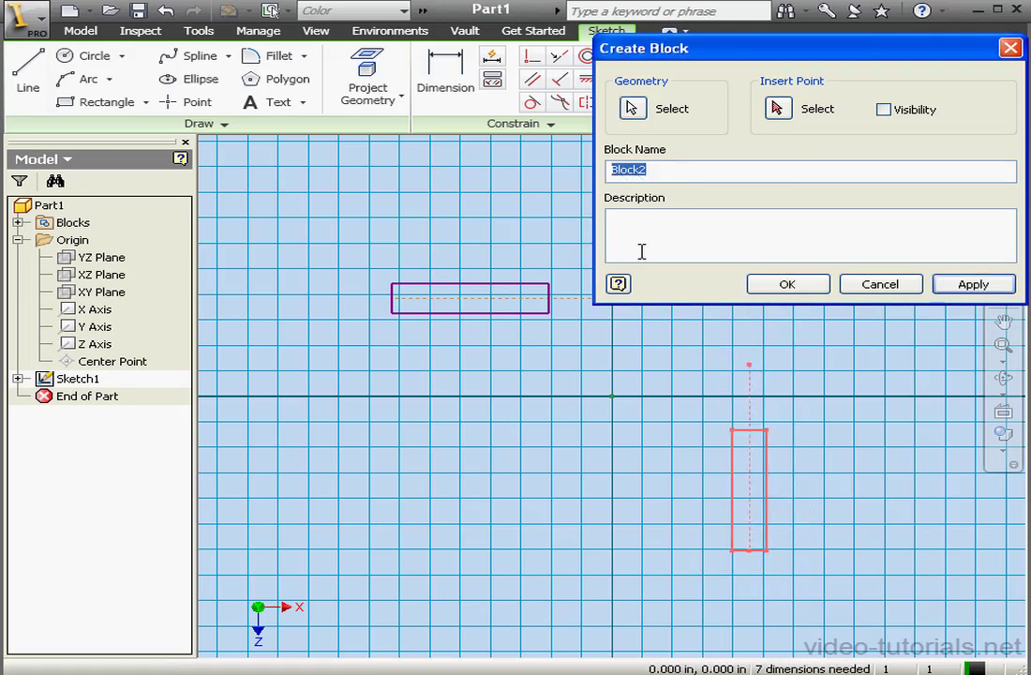
left_click(797, 286)
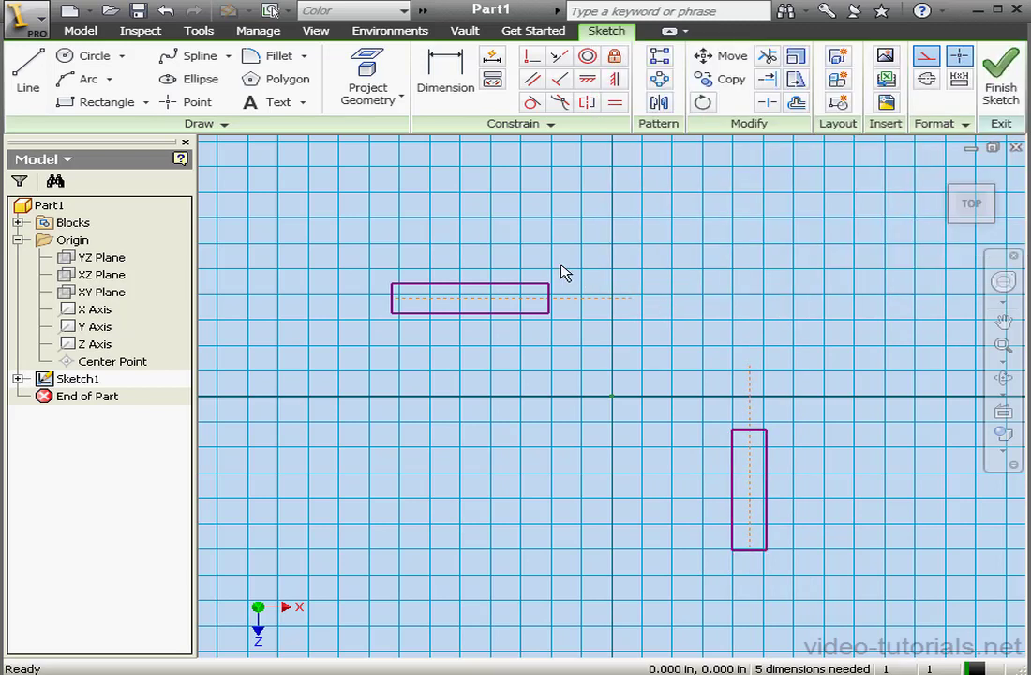
Step: Expand the Blocks and Sketch1 browser folders, then nudge Block1:1 slightly right
left_click(18, 223)
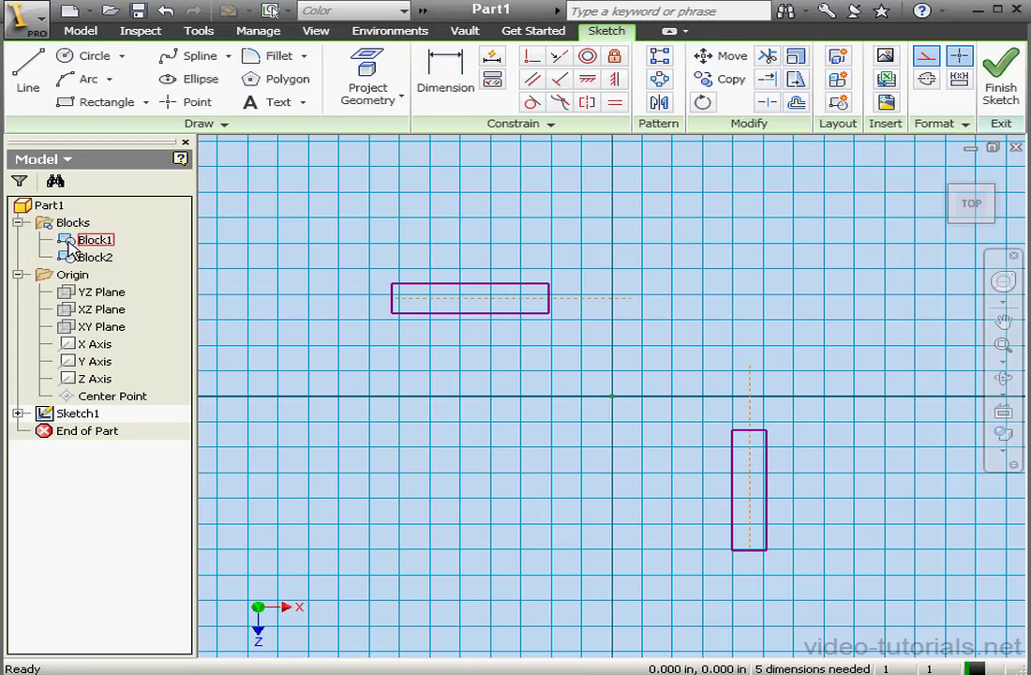
left_click(18, 413)
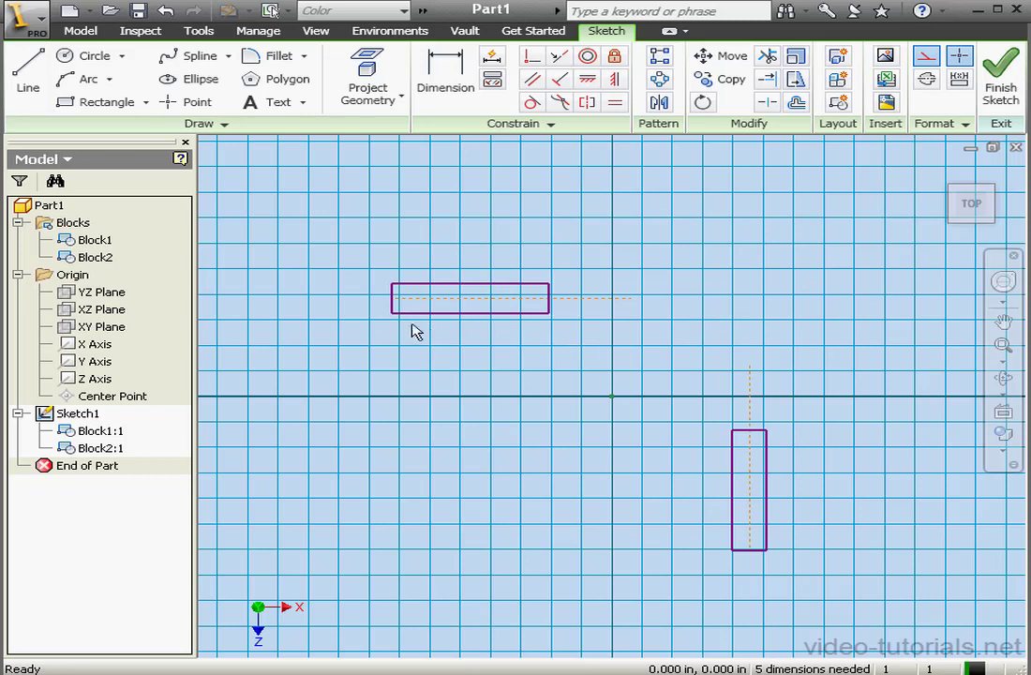
mouse_move(393, 314)
left_mouse_down()
mouse_move(477, 350)
mouse_move(472, 258)
mouse_move(428, 320)
mouse_move(407, 318)
left_mouse_up()
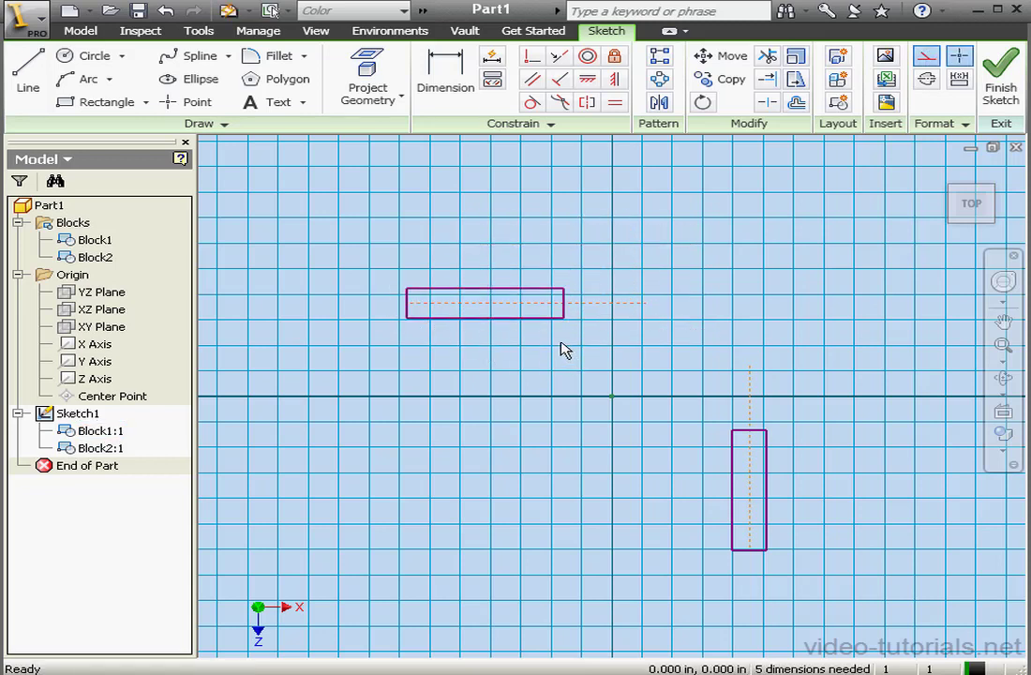
Step: Edit the Block1 definition to make its rectangle taller, then finish the block edit
double_click(485, 326)
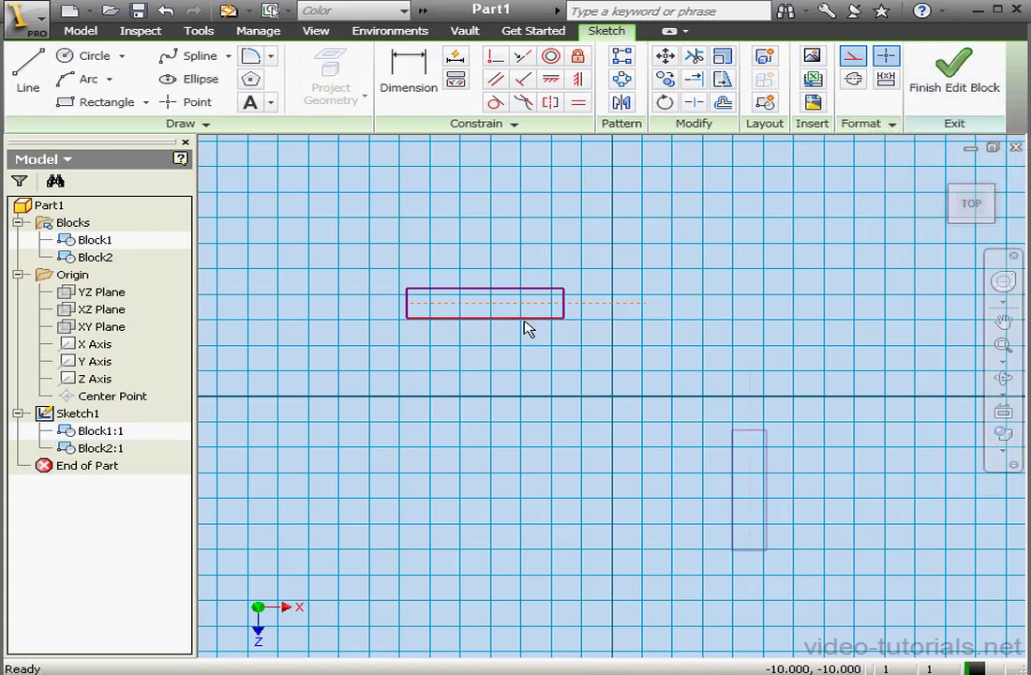
mouse_move(524, 320)
left_mouse_down()
mouse_move(535, 348)
mouse_move(532, 336)
left_mouse_up()
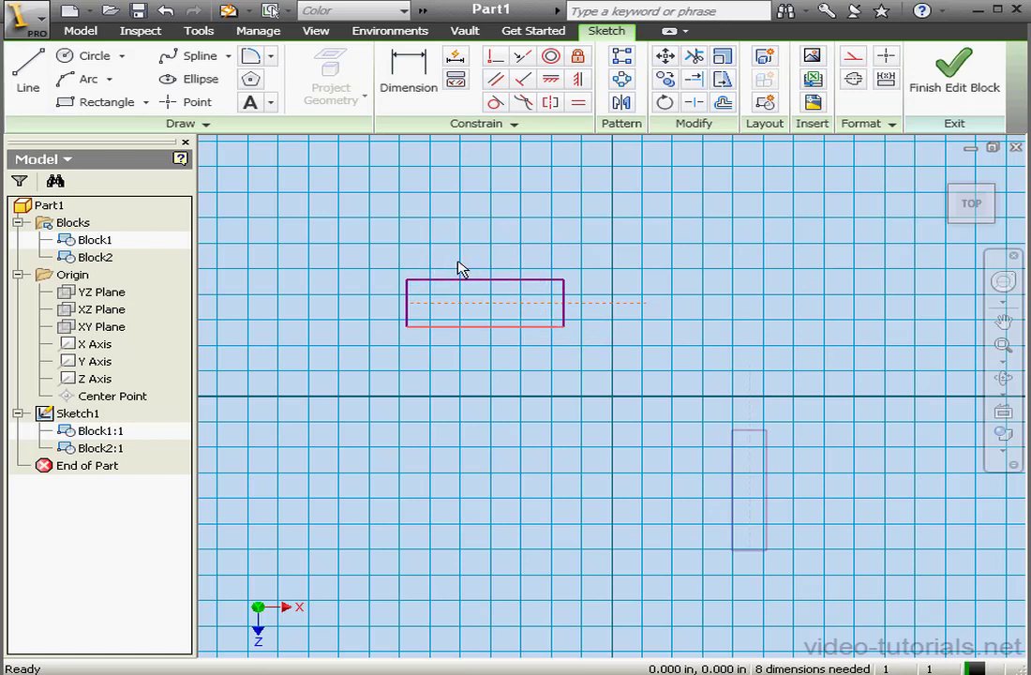
left_click(949, 83)
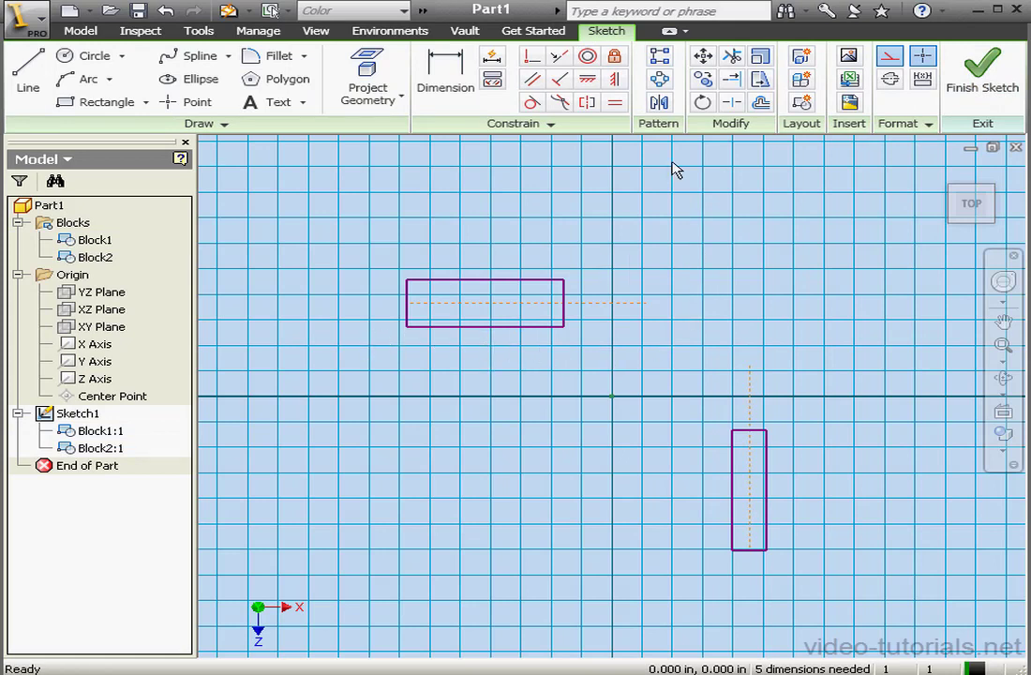
Step: Fix Block2's centerline top, constrain Block2 vertical, and make Block1's line end coincident with it
left_click(614, 56)
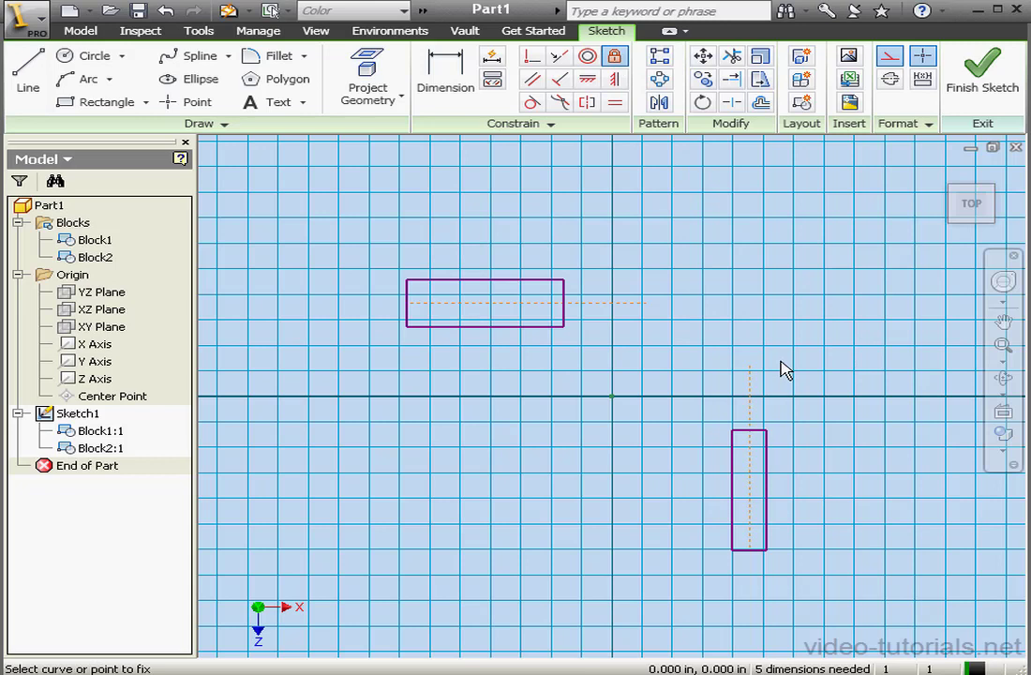
left_click(750, 367)
left_click(615, 80)
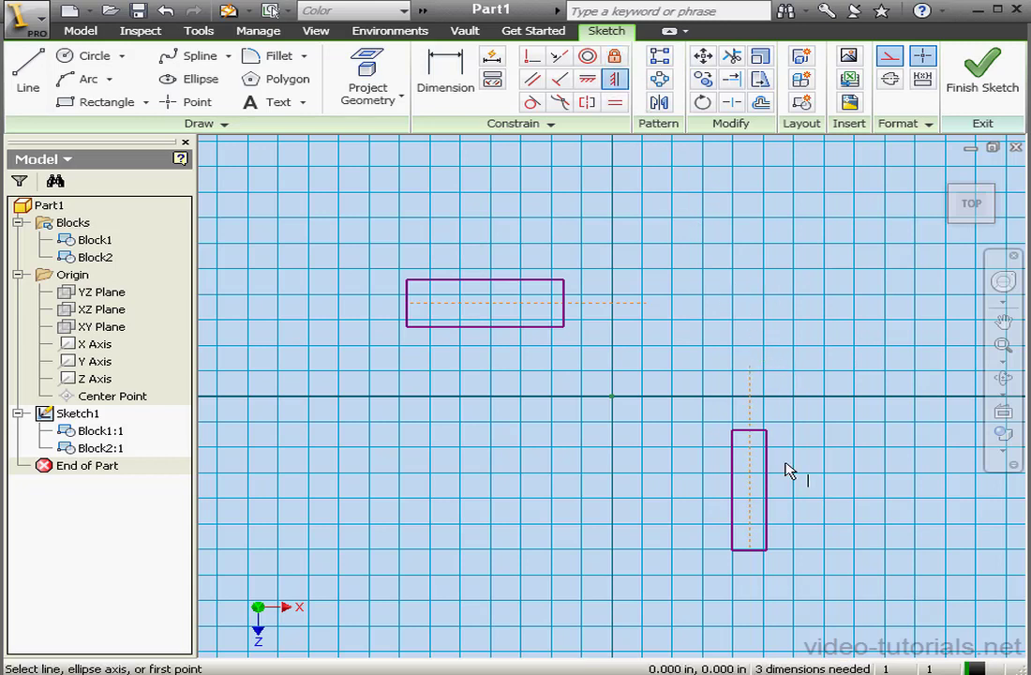
left_click(733, 480)
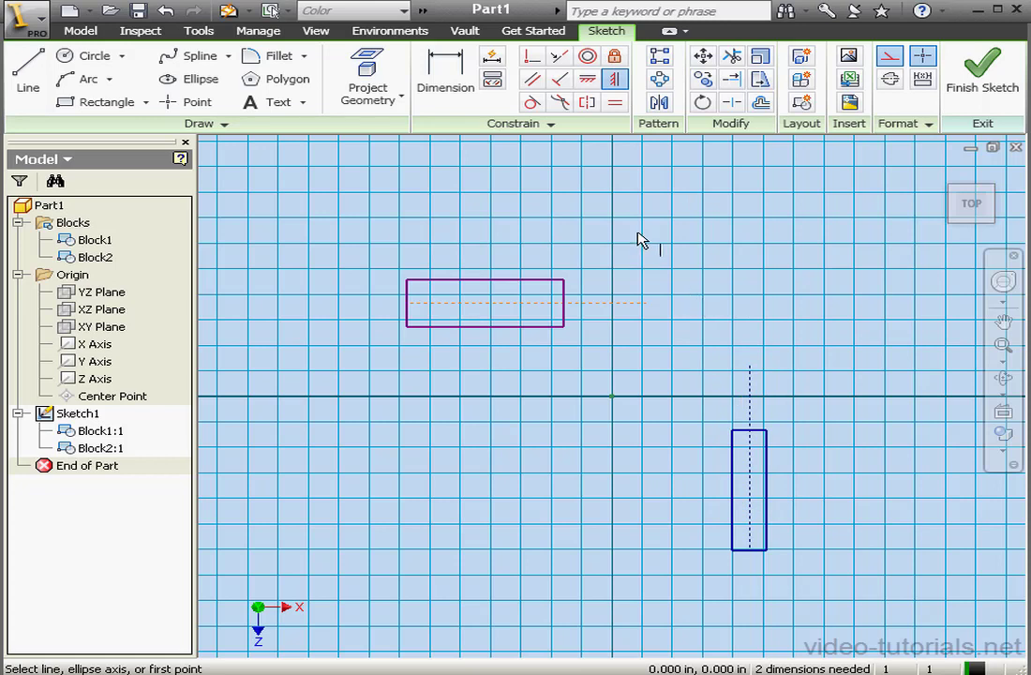
left_click(532, 56)
left_click(646, 303)
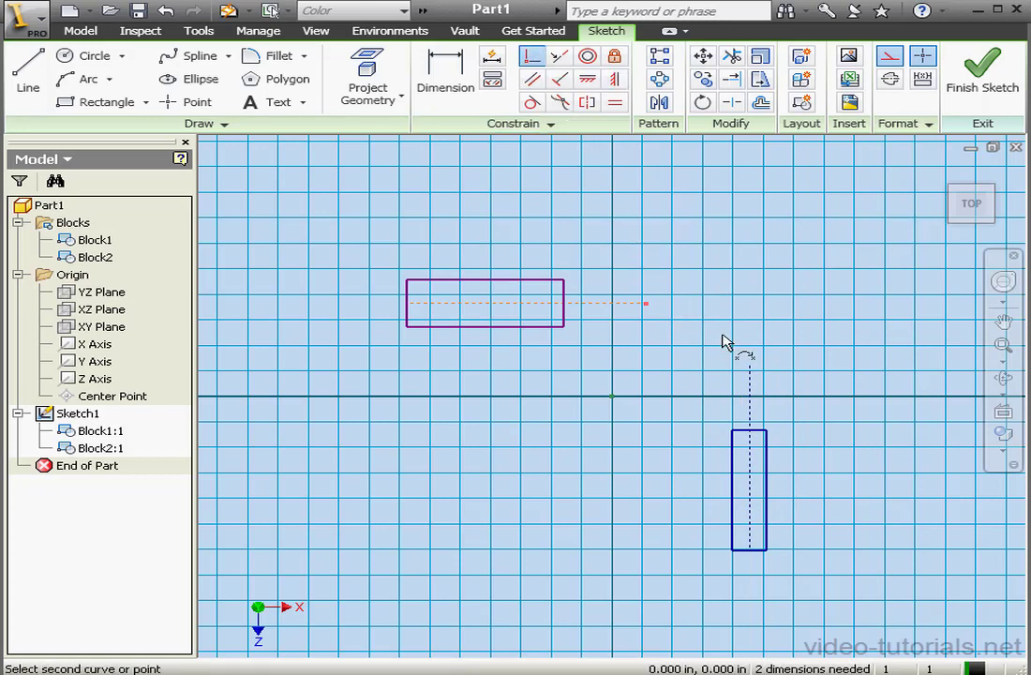
left_click(750, 364)
right_click(703, 293)
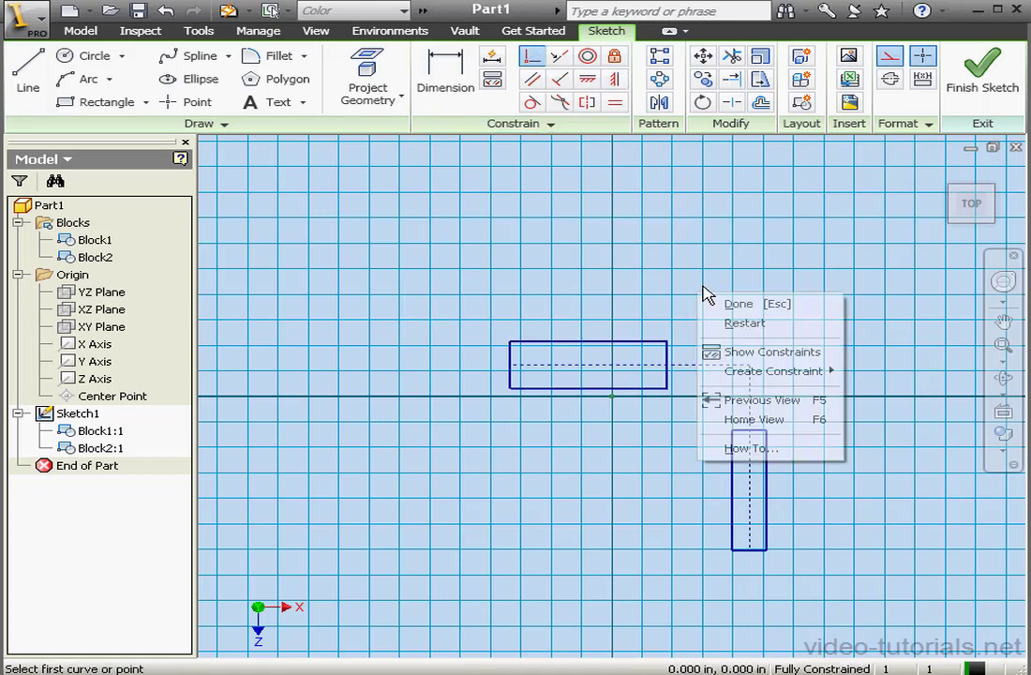
left_click(744, 303)
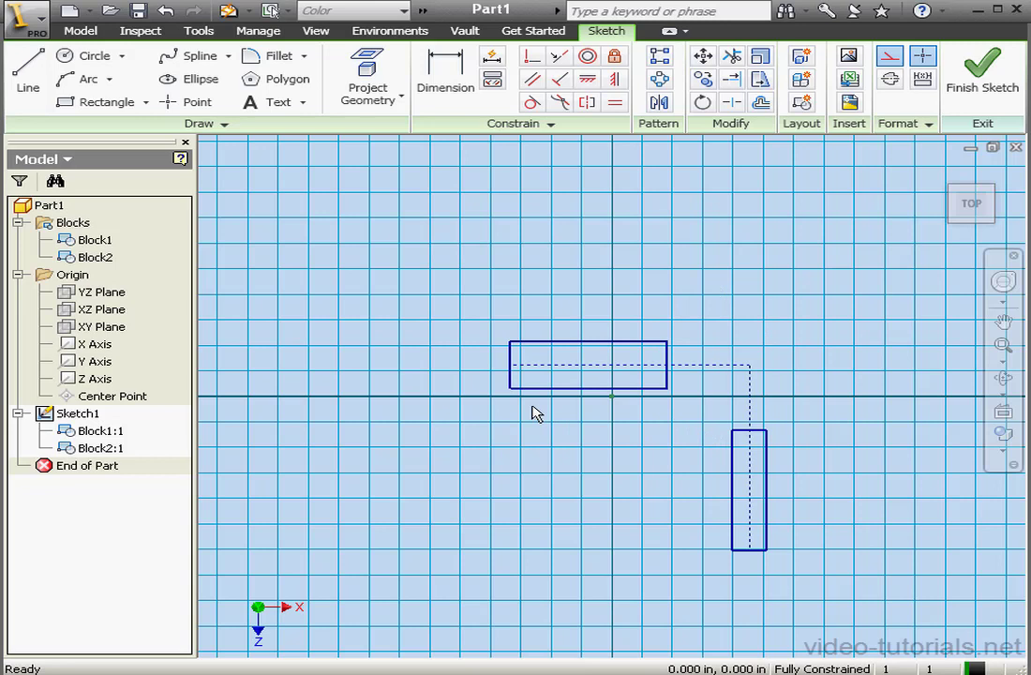
Step: Delete Block1's two horizontal constraints, then tilt Block1 about its joint with Block2
left_click_drag(516, 394, 585, 427)
key("F8")
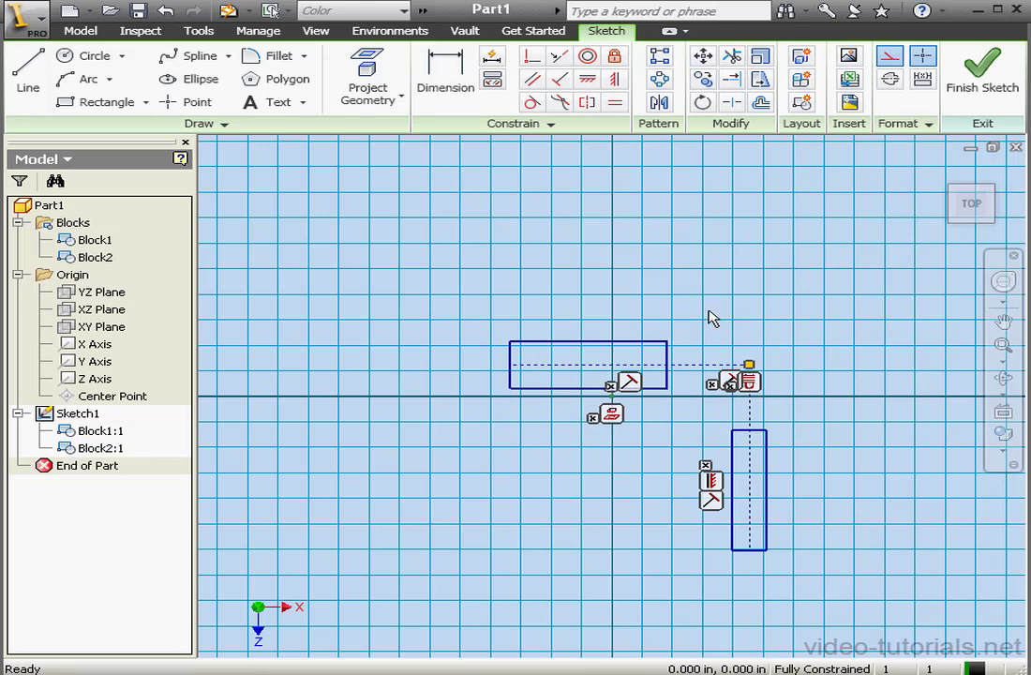
left_click_drag(632, 387, 727, 294)
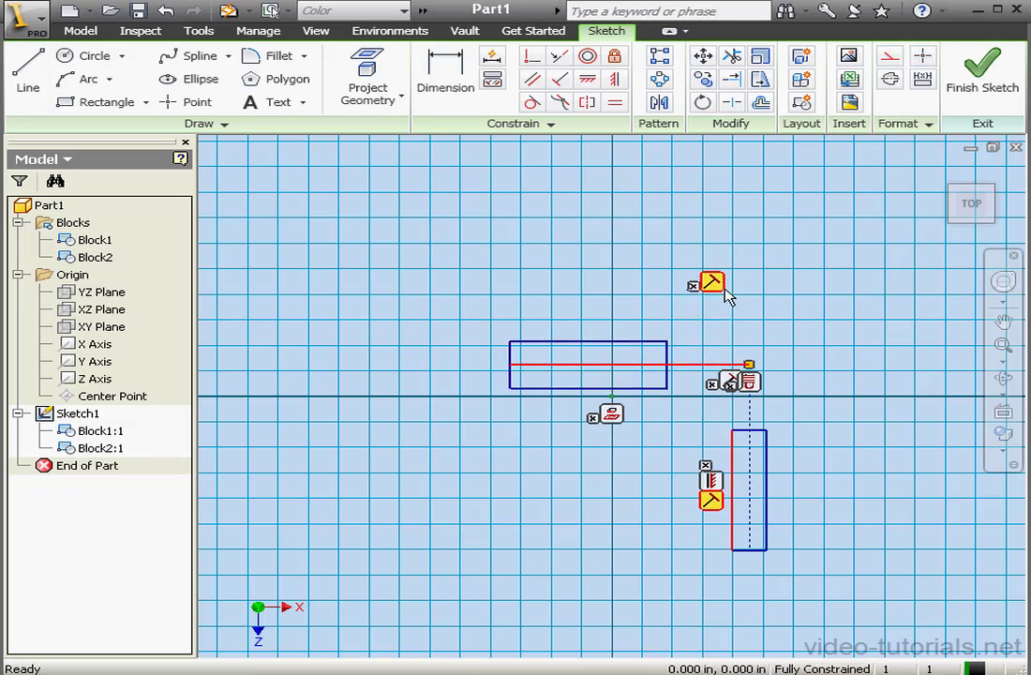
right_click(712, 283)
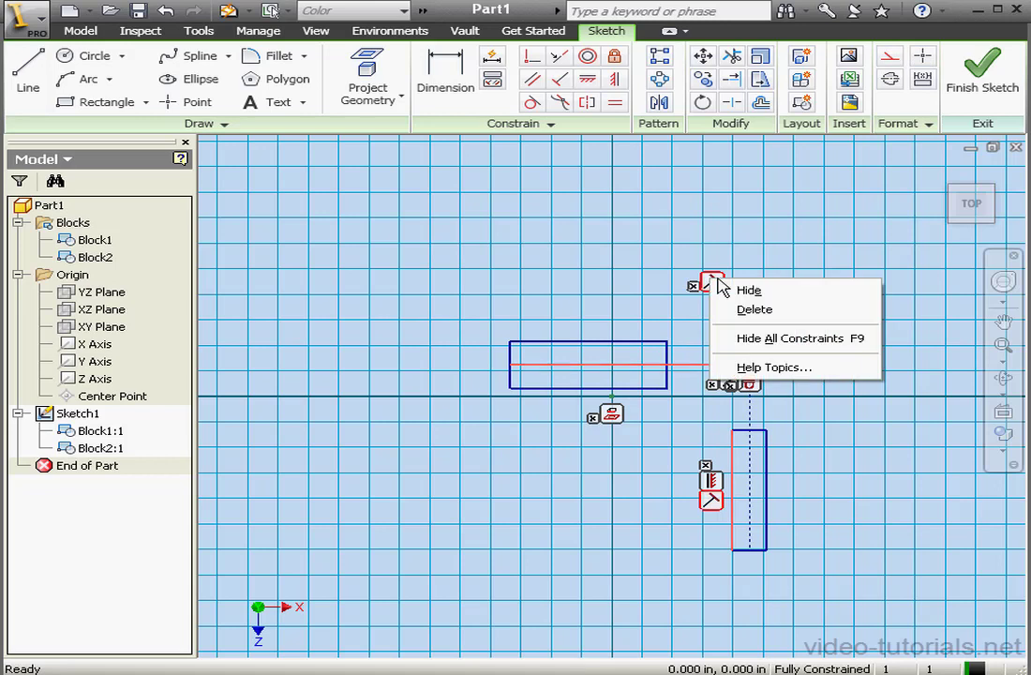
left_click(767, 307)
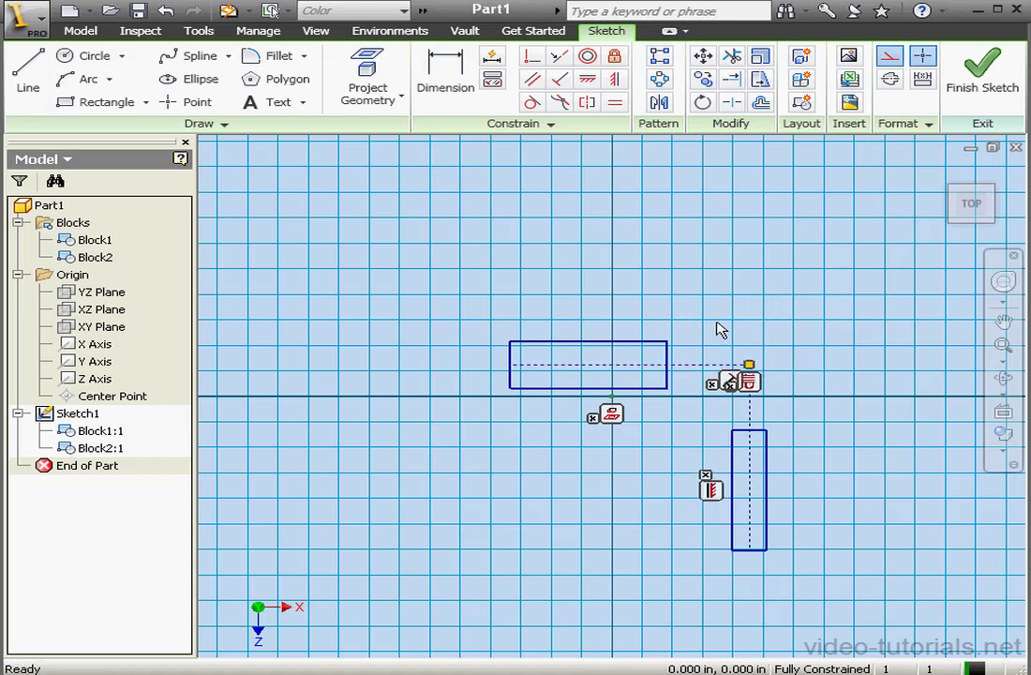
left_click_drag(729, 378, 729, 321)
right_click(731, 319)
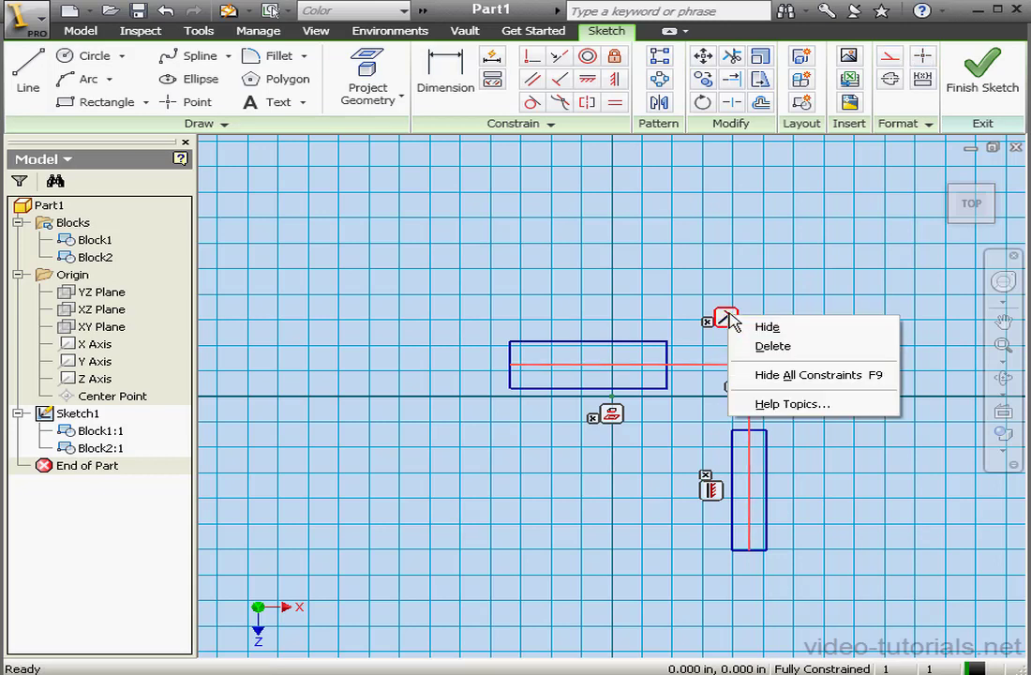
left_click(773, 346)
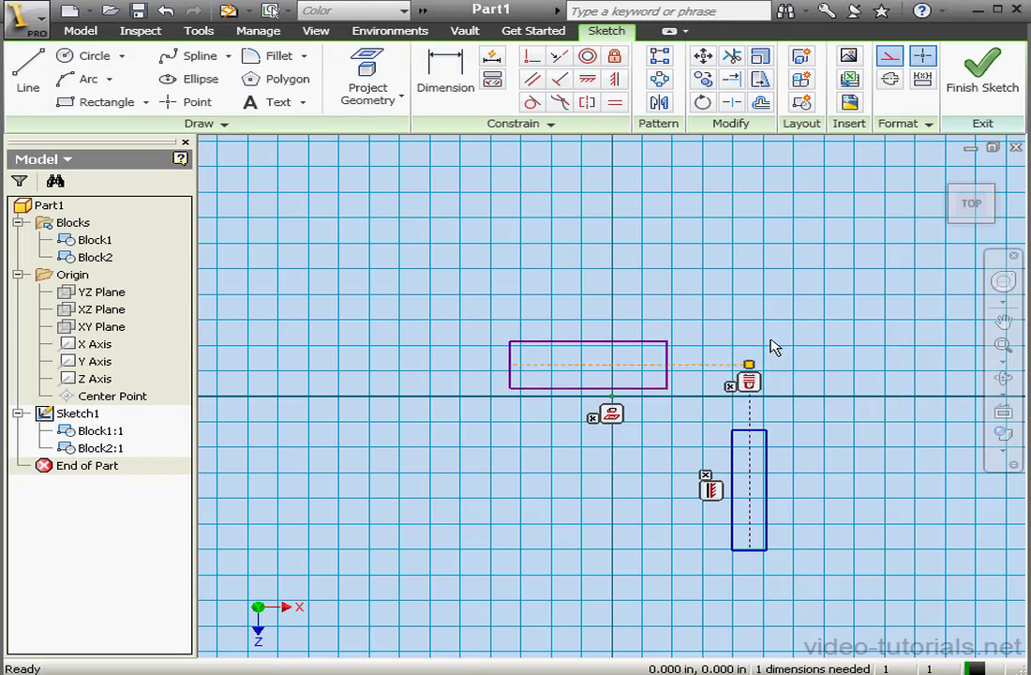
key("F9")
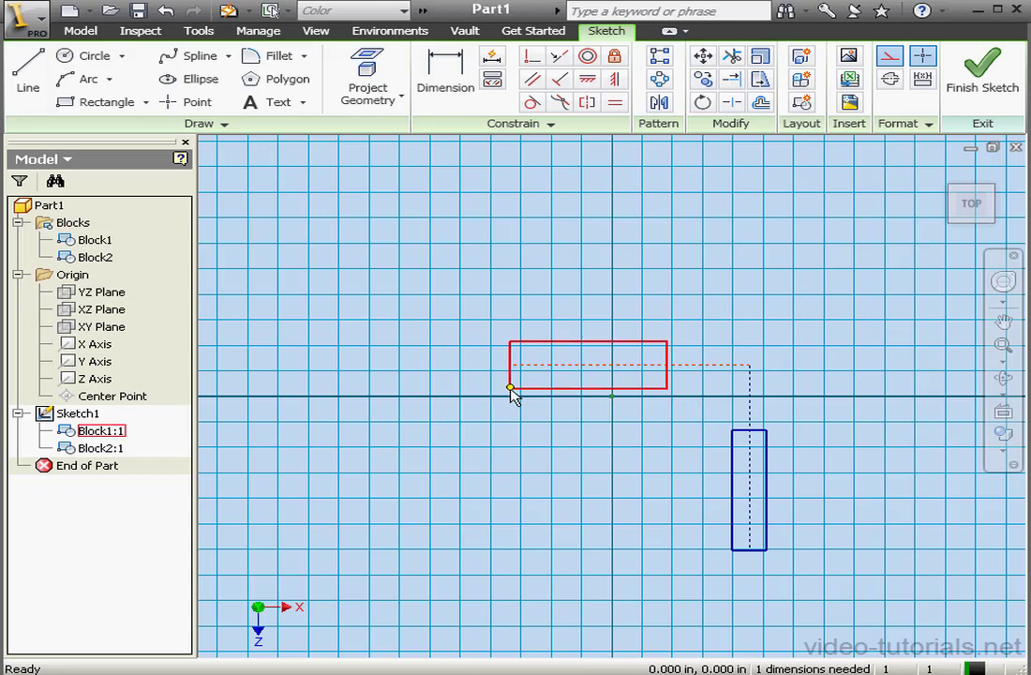
mouse_move(511, 391)
left_mouse_down()
mouse_move(656, 248)
mouse_move(634, 280)
mouse_move(511, 340)
mouse_move(495, 361)
mouse_move(525, 295)
mouse_move(502, 359)
mouse_move(507, 394)
left_mouse_up()
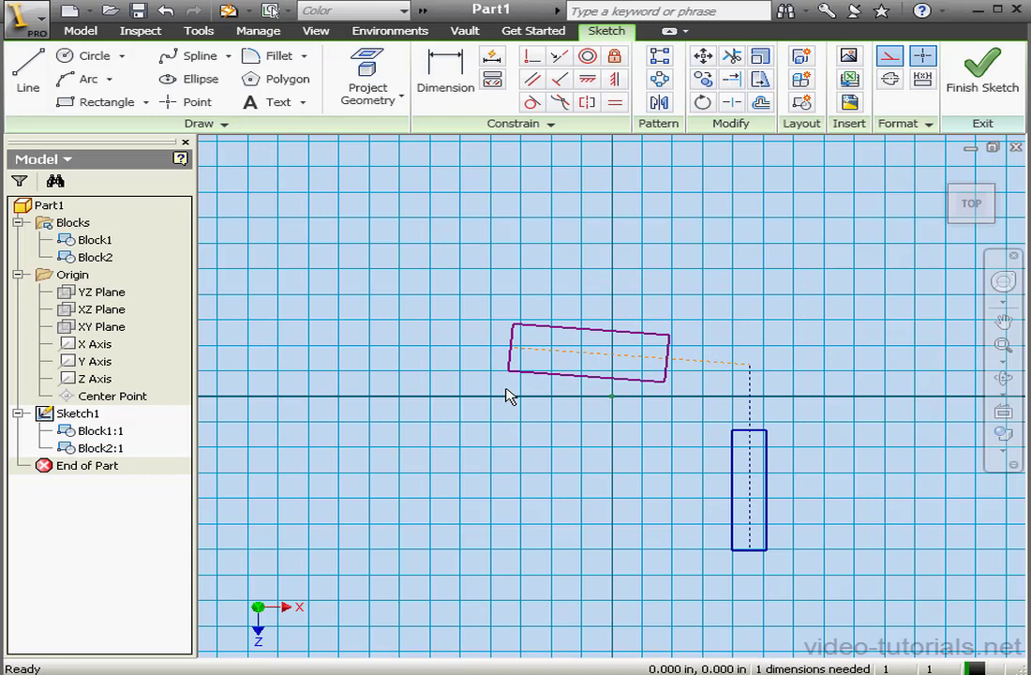
Step: Finish the sketch, start Make Components, and save the part as Layout.ipt
left_click(1008, 99)
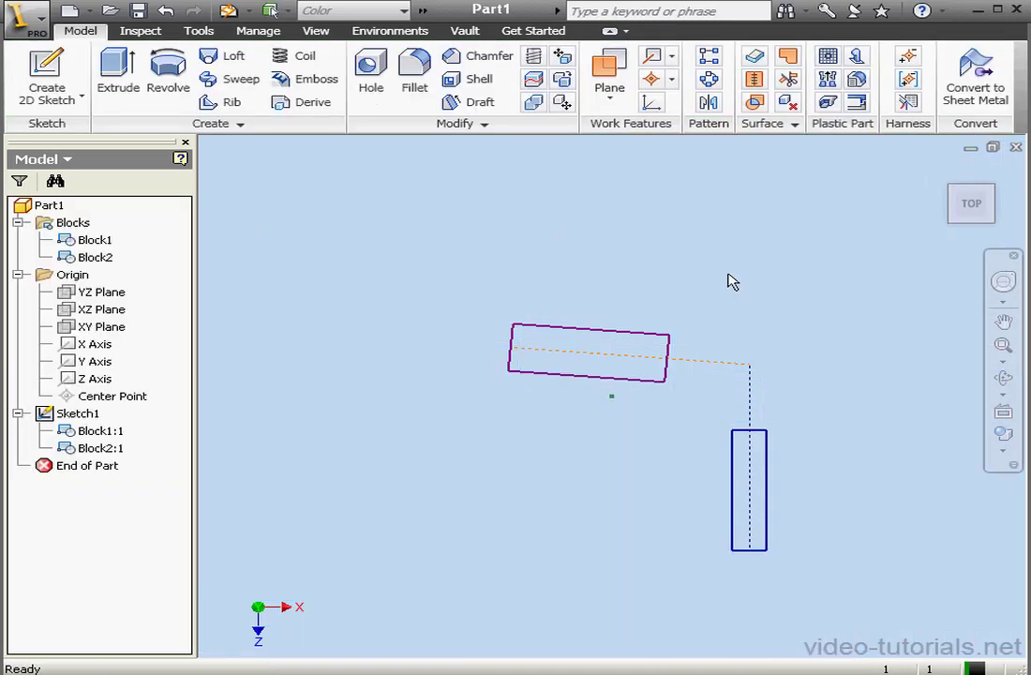
left_click(251, 31)
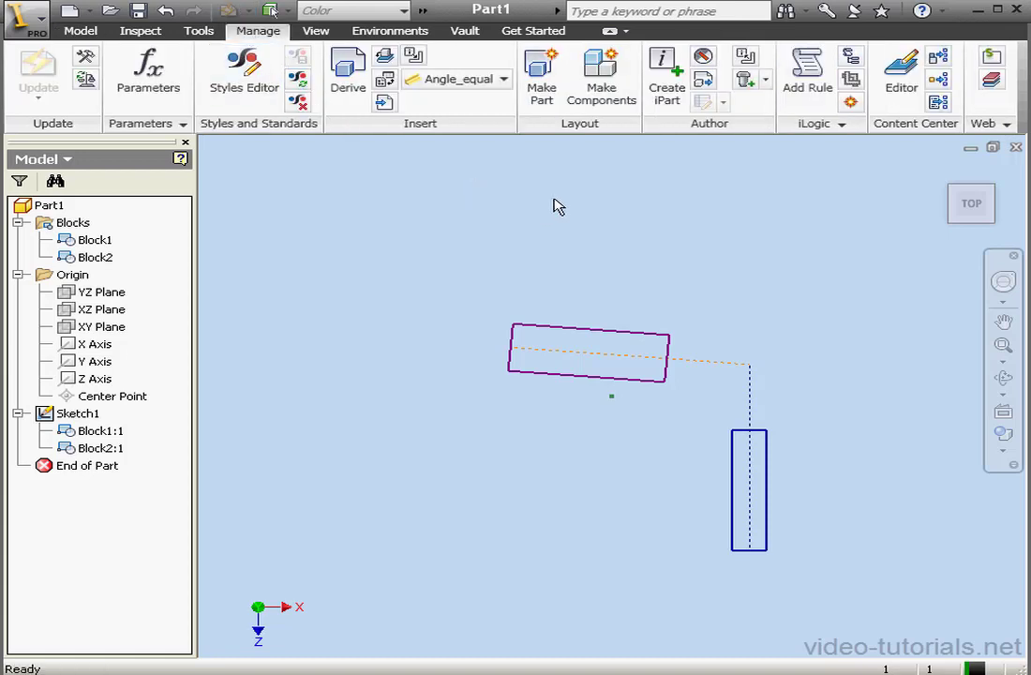
left_click(603, 89)
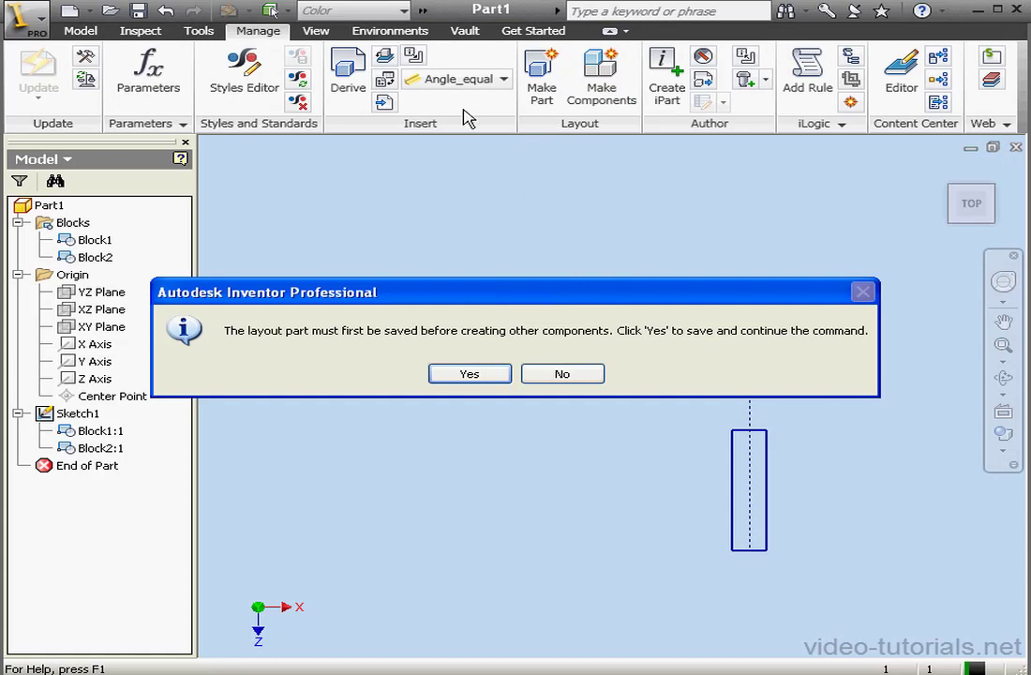
left_click(471, 374)
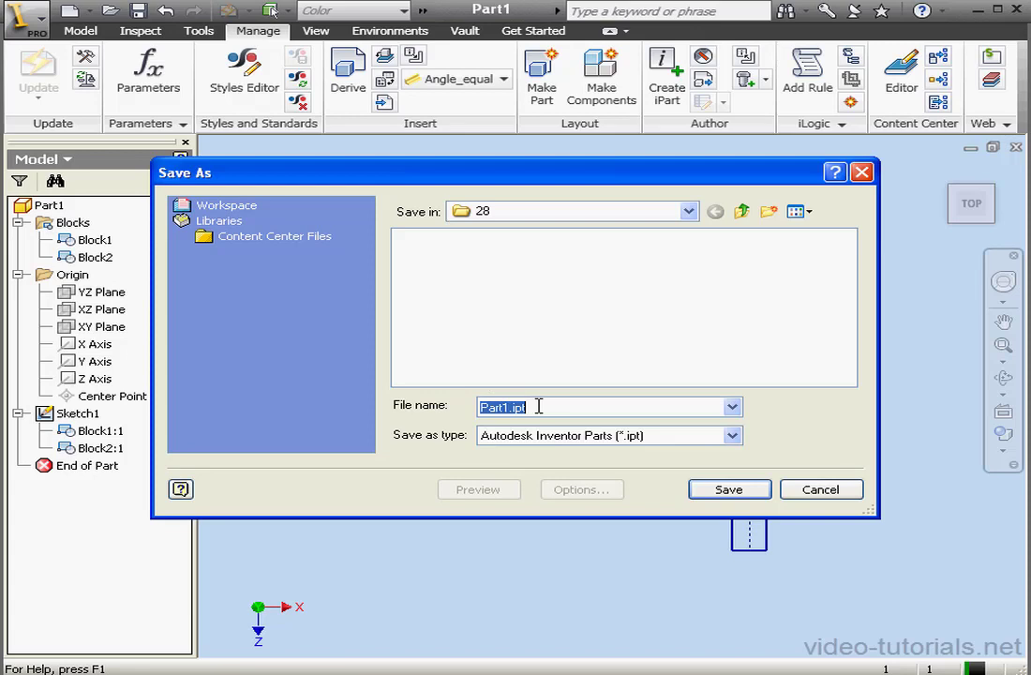
type("Layout")
left_click(729, 489)
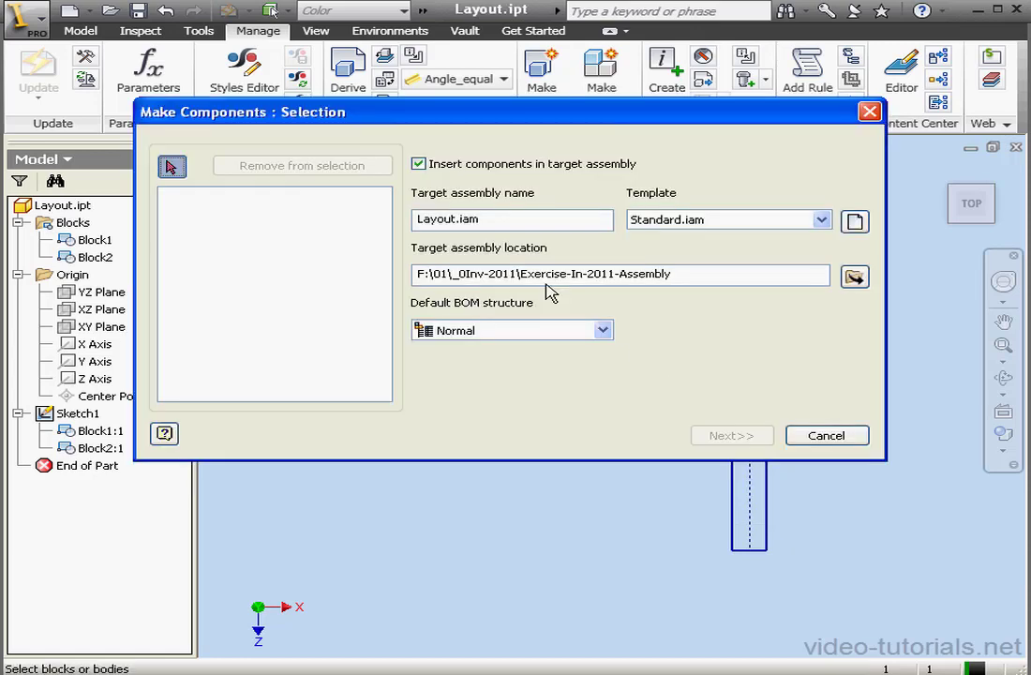
Step: Select Block1 and Block2, edit the target assembly location, and proceed to component settings
left_click(95, 240)
left_click(96, 257)
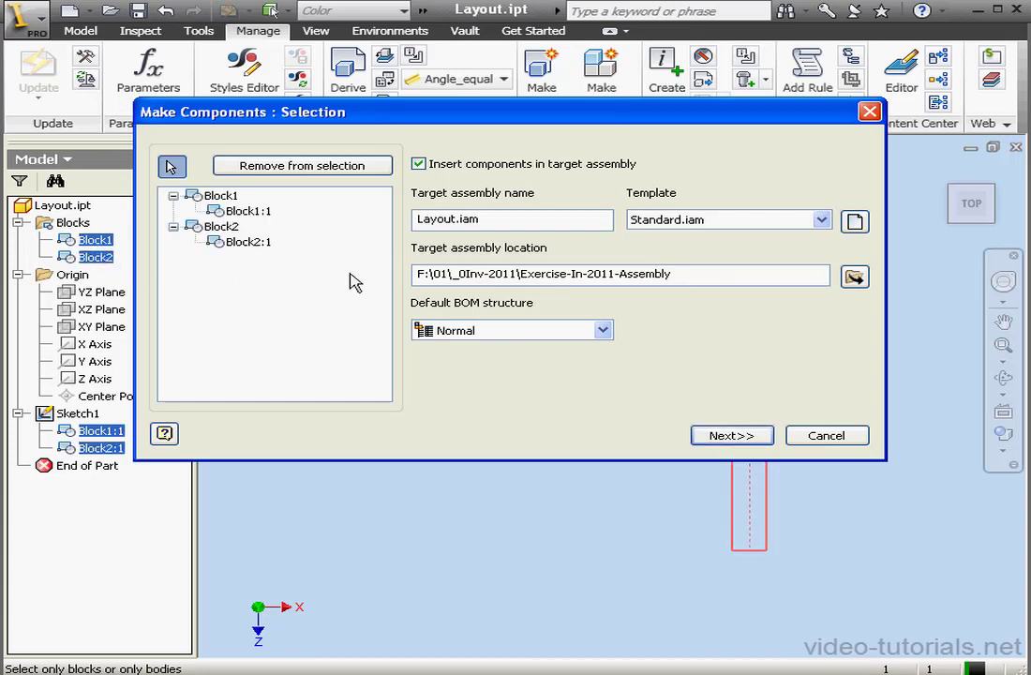
double_click(473, 218)
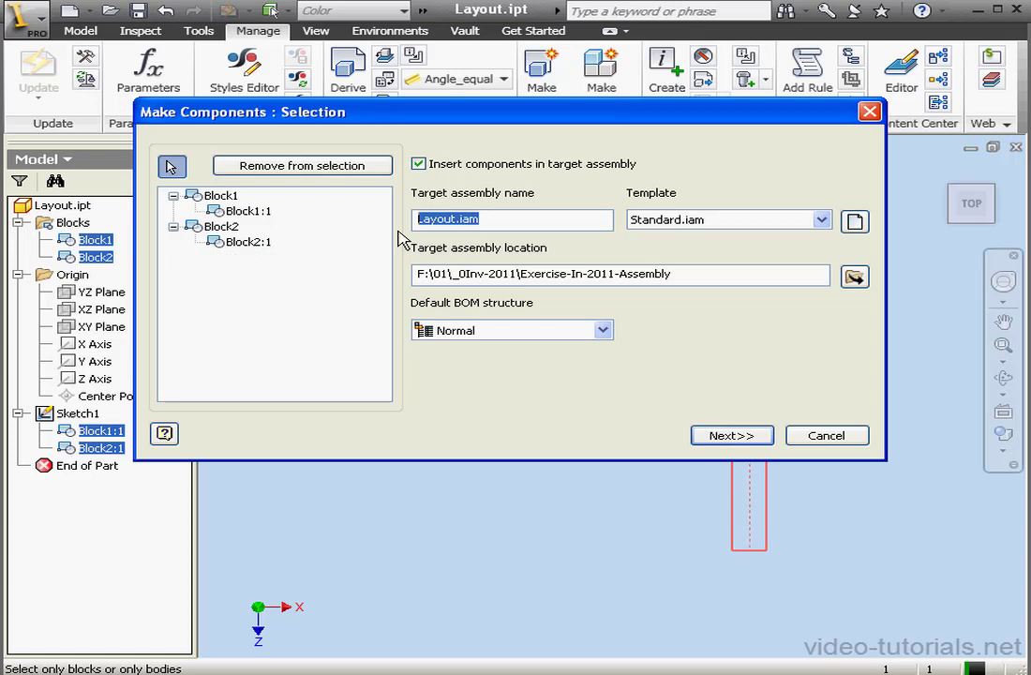
left_click(702, 277)
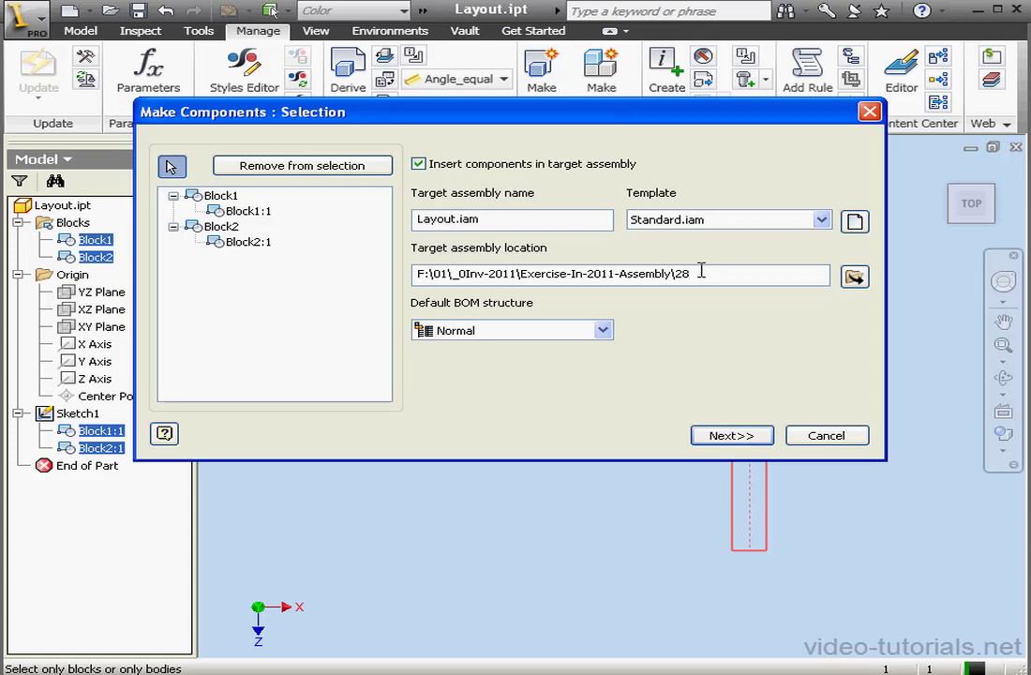
left_click(731, 436)
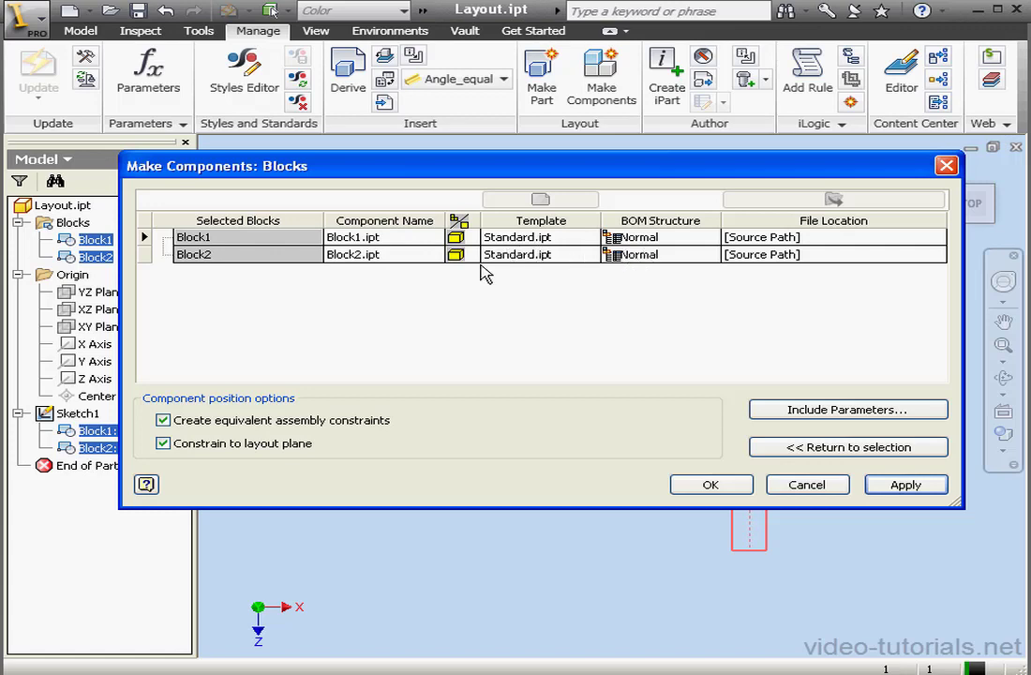
Step: Assign Block1 the Metric Standard (mm).ipt template and create the Layout.iam components
left_click(316, 240)
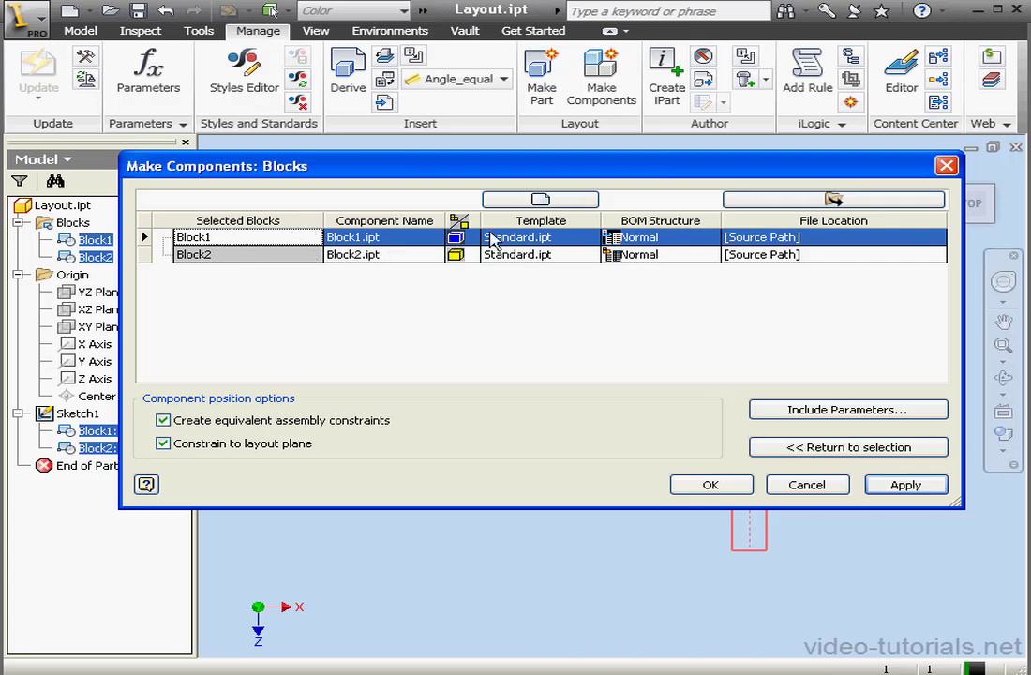
left_click(552, 200)
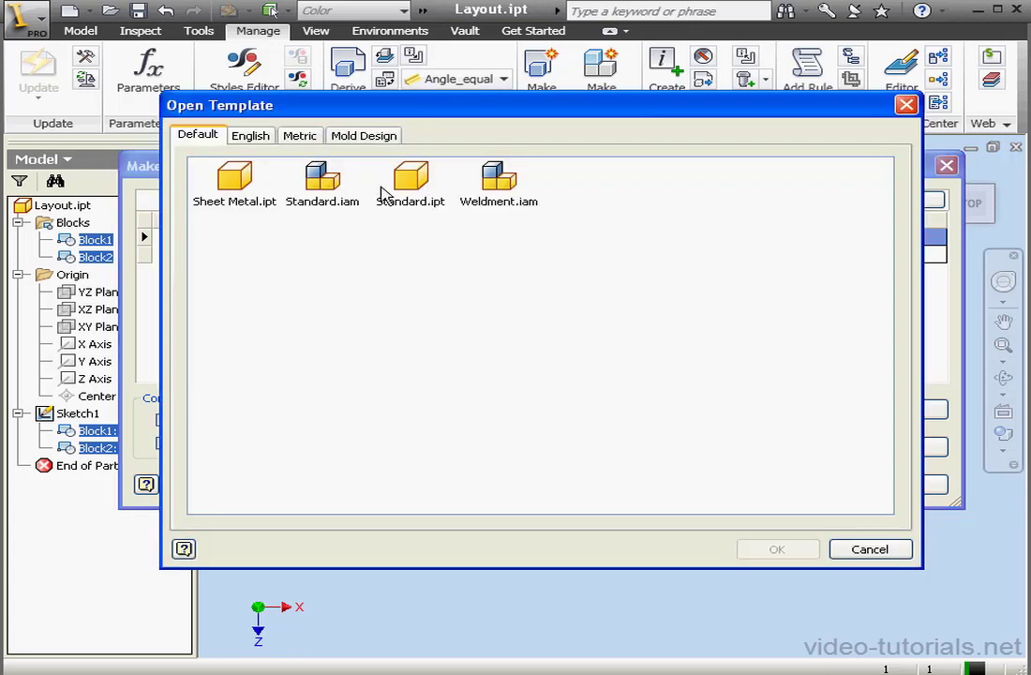
left_click(292, 138)
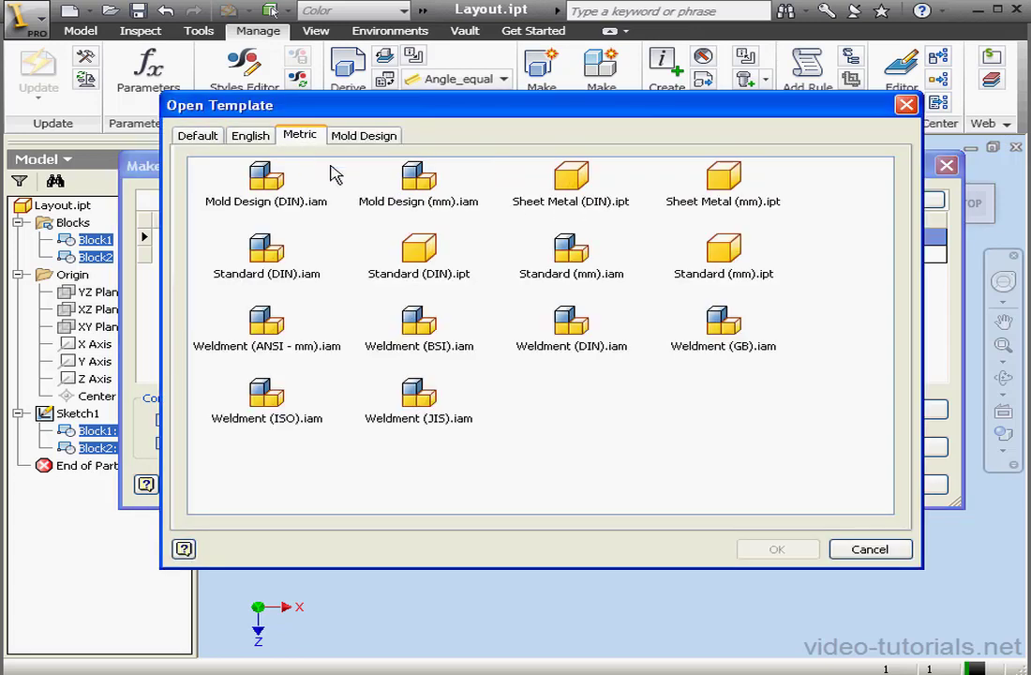
left_click(724, 199)
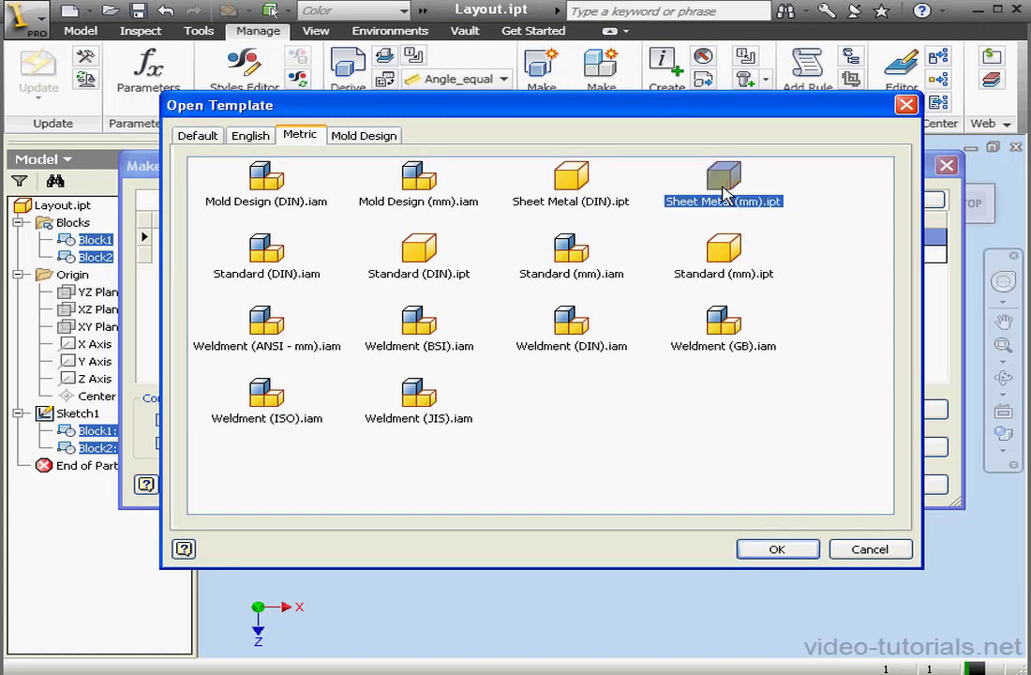
left_click(727, 253)
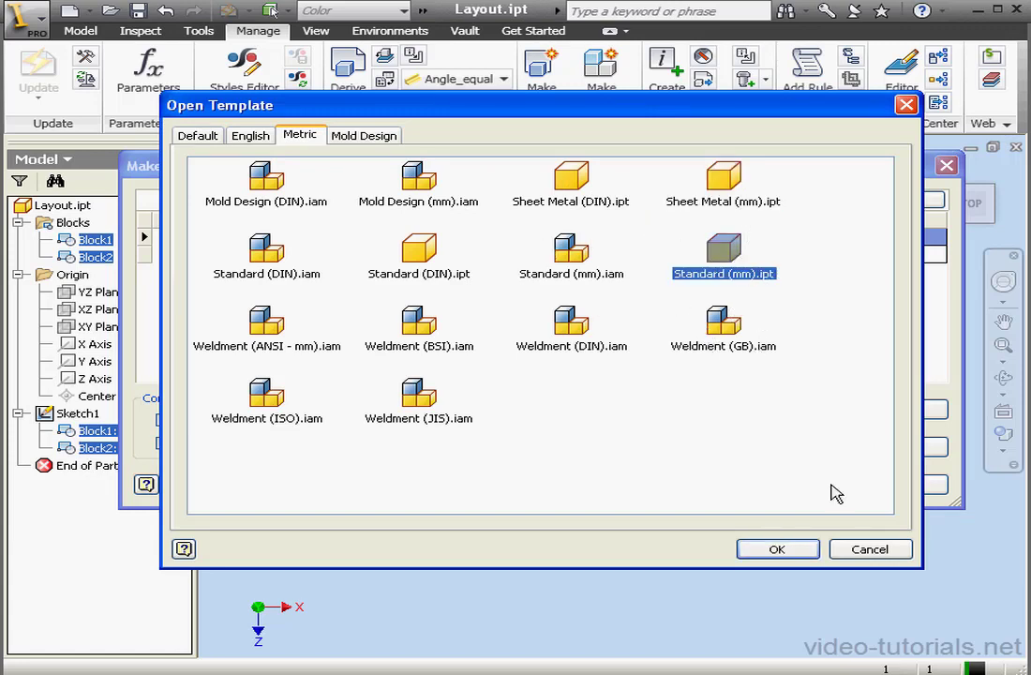
left_click(789, 551)
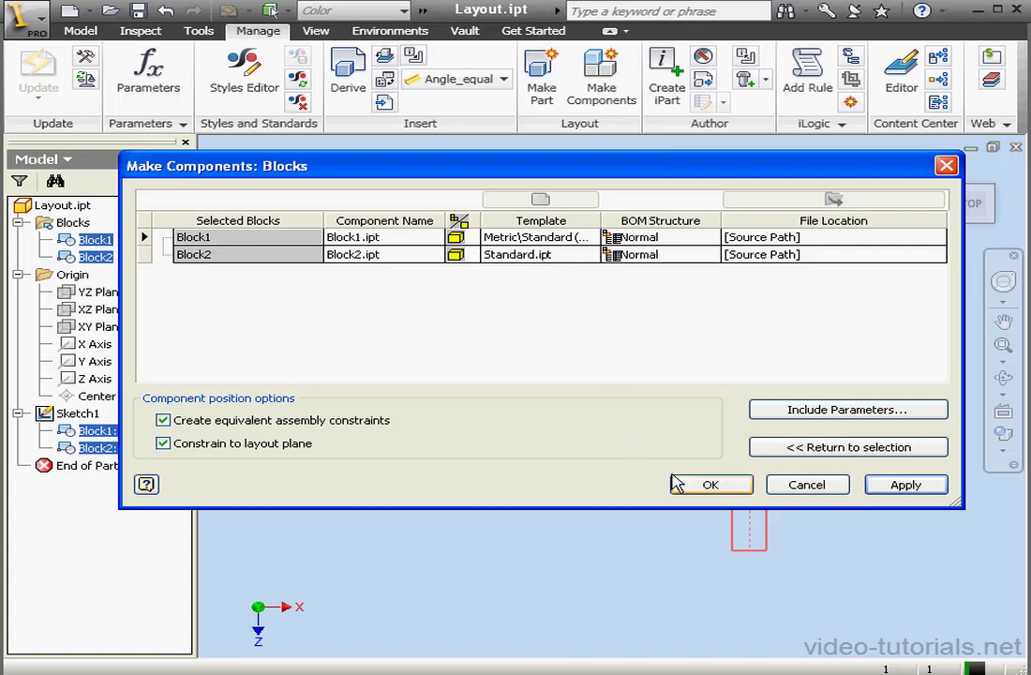
left_click(714, 484)
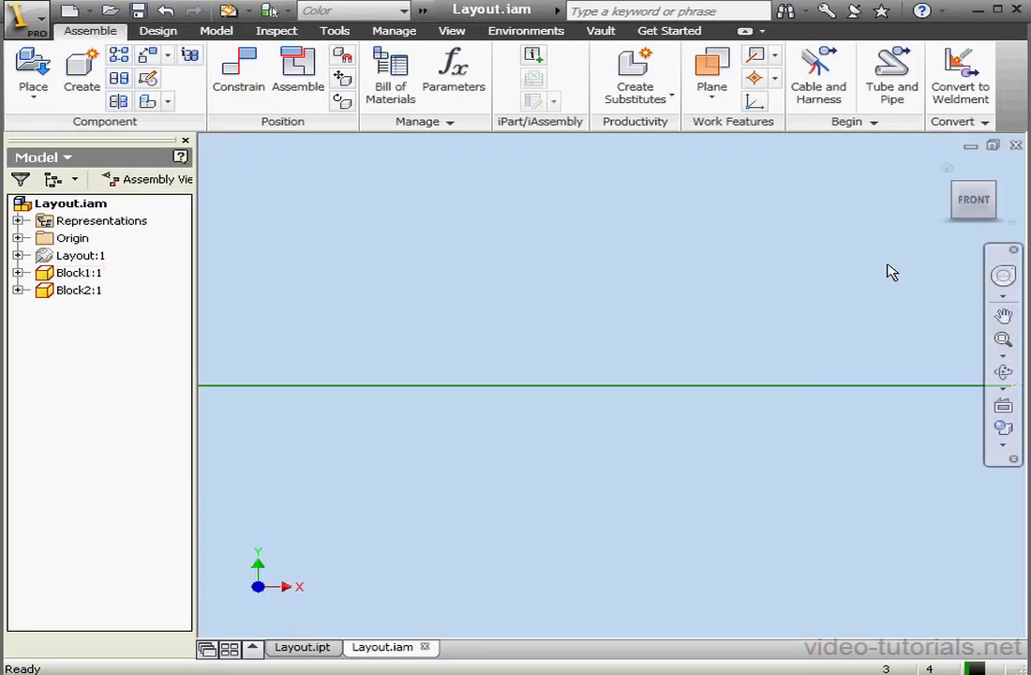
Step: Show the assembly in its isometric home view and ground Block2:1
left_click(948, 171)
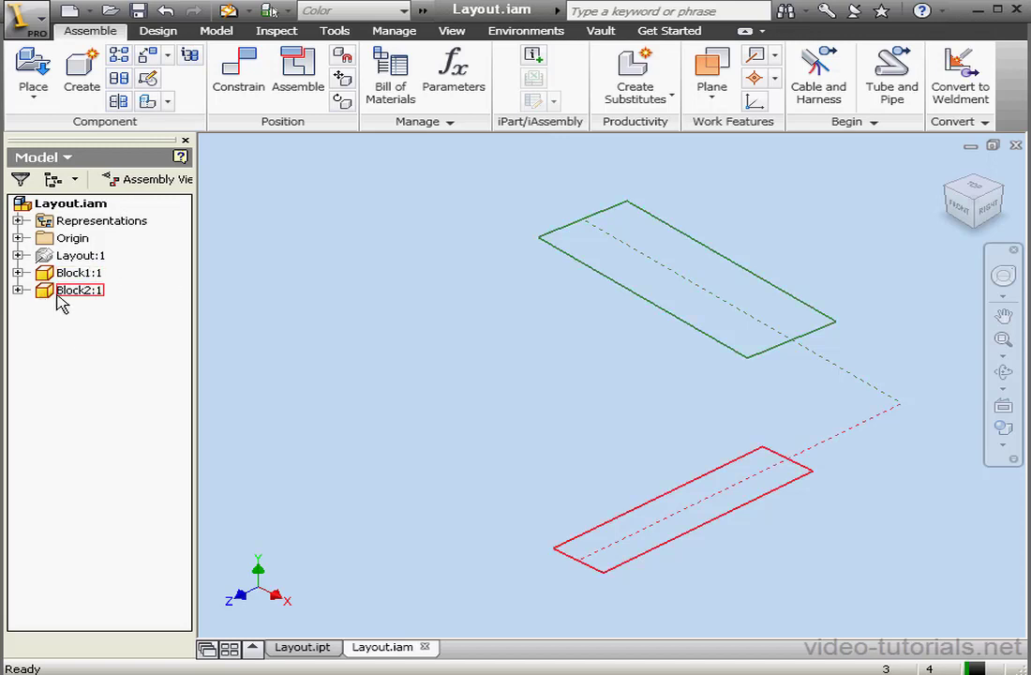
right_click(57, 294)
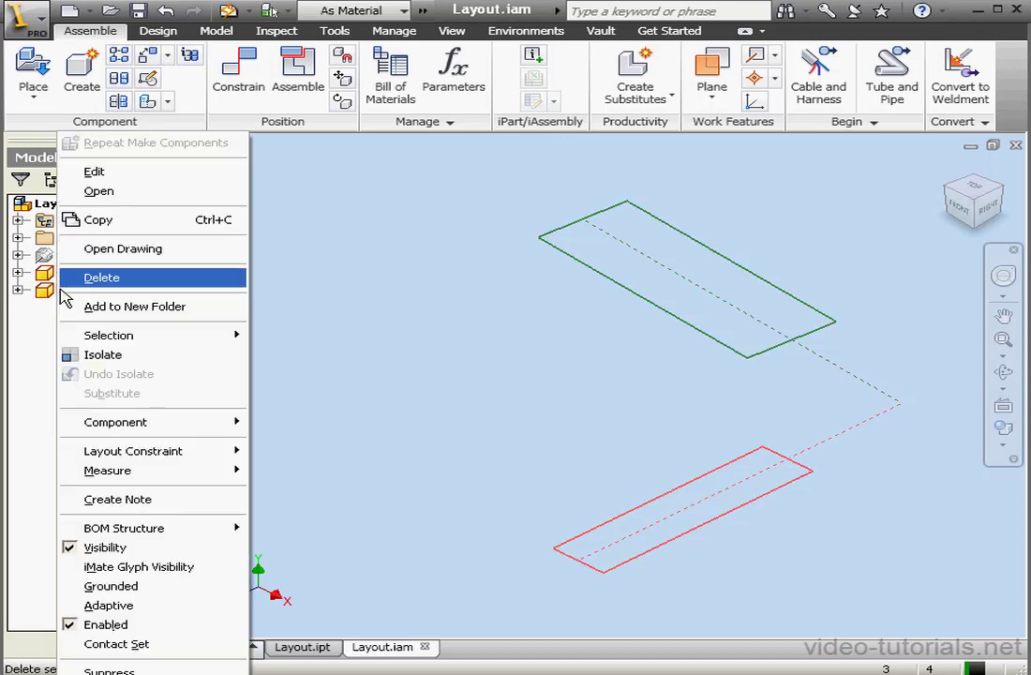
left_click(161, 586)
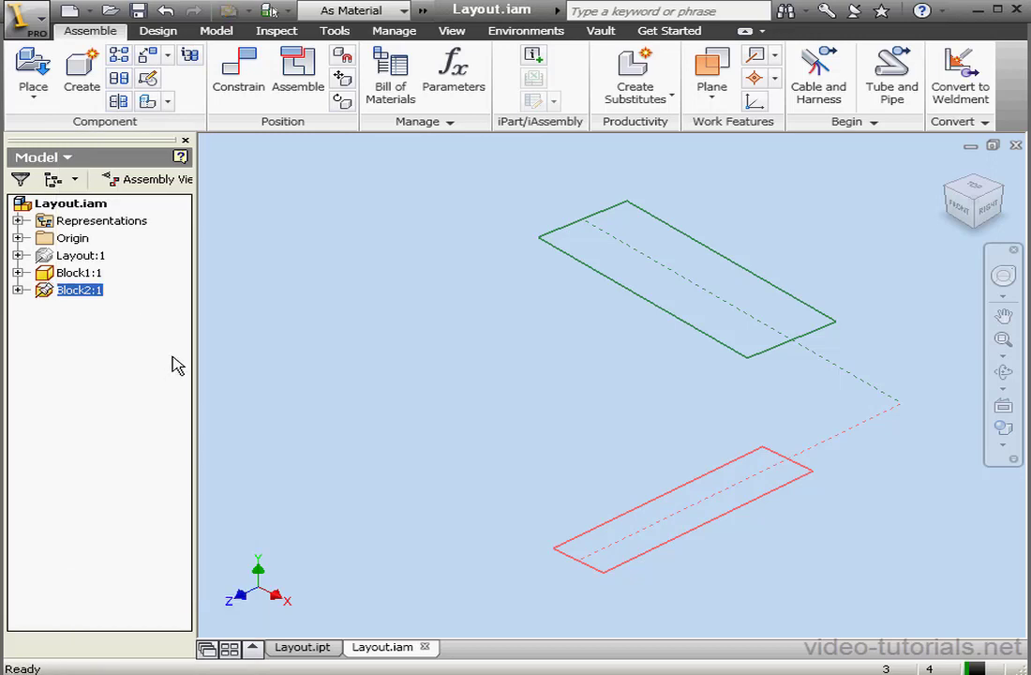
Step: Extrude Block2's rectangle 1 in into a solid bar, editing it in place
double_click(56, 291)
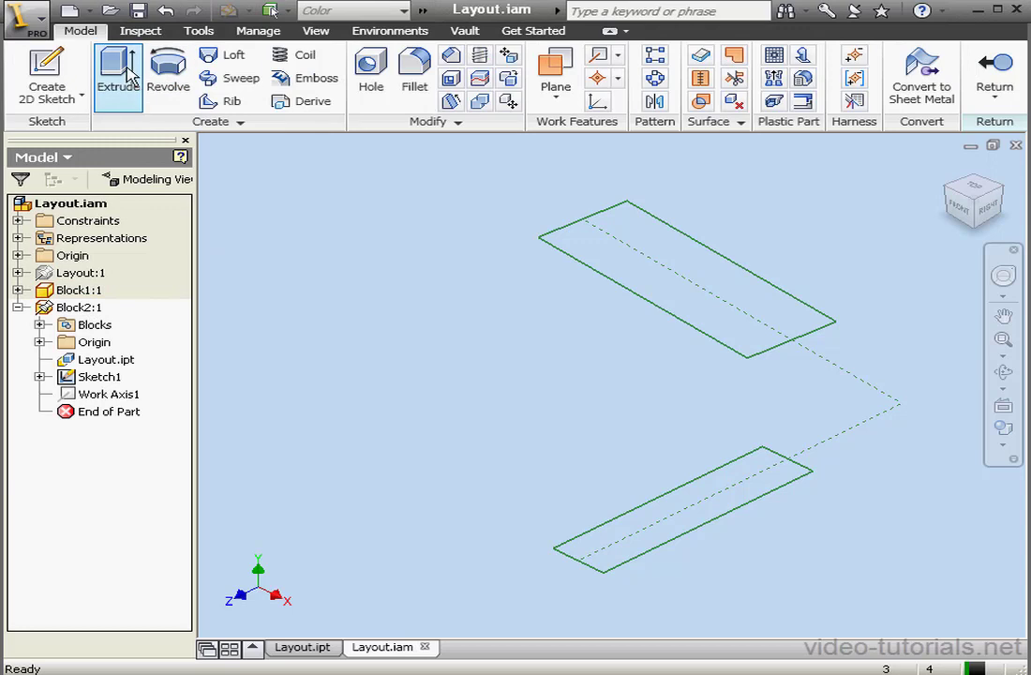
left_click(132, 79)
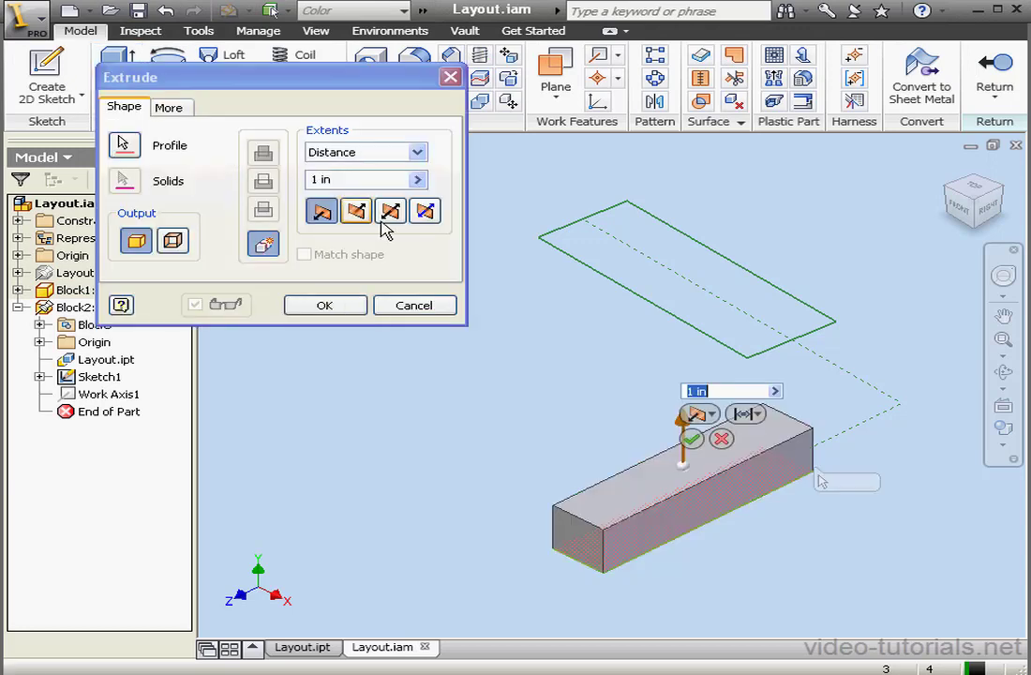
left_click(344, 312)
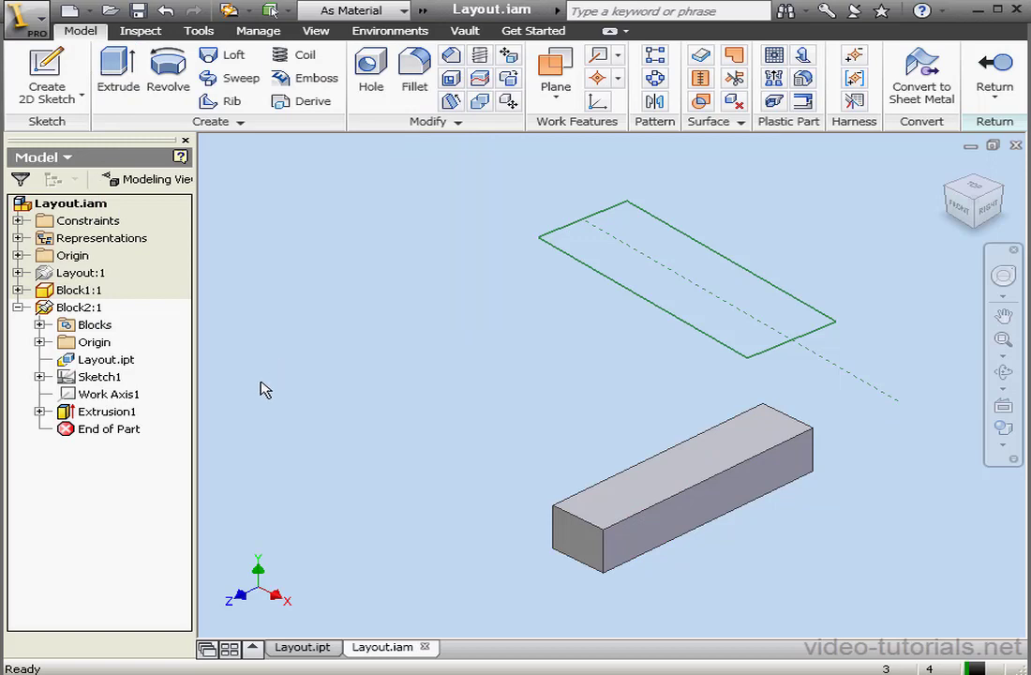
Step: Hide Block2's Sketch1 and return to the assembly
right_click(102, 376)
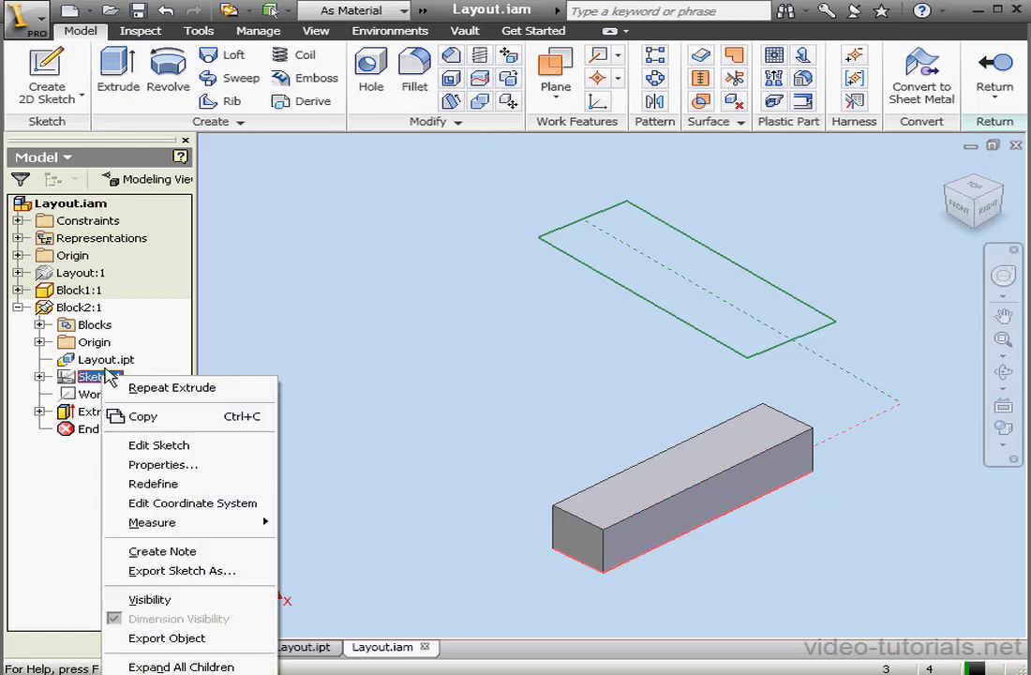
left_click(166, 599)
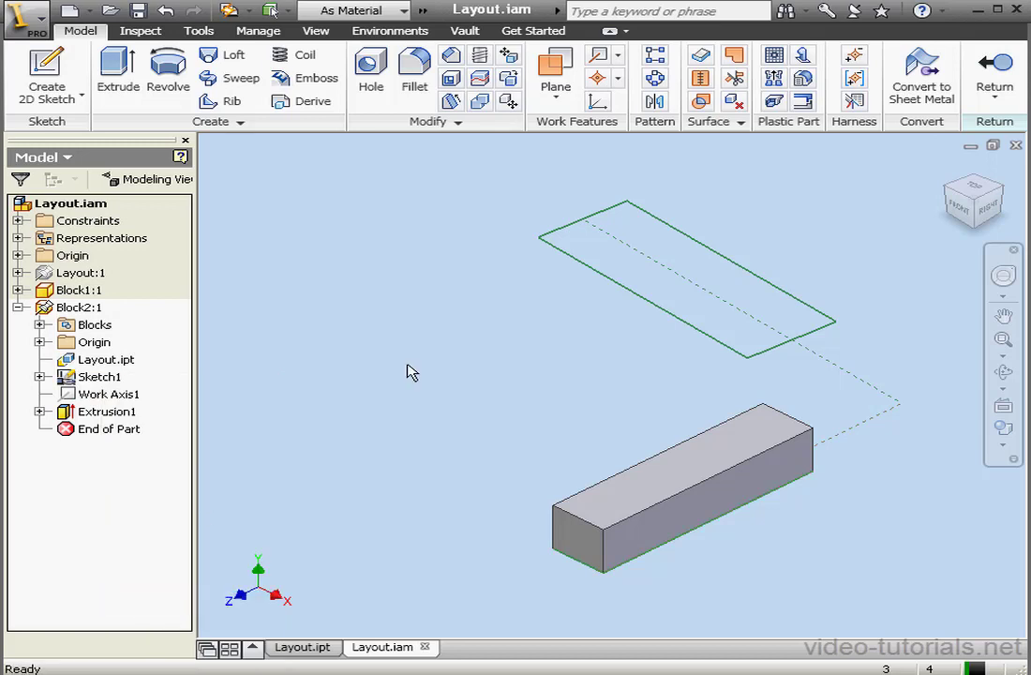
left_click(992, 71)
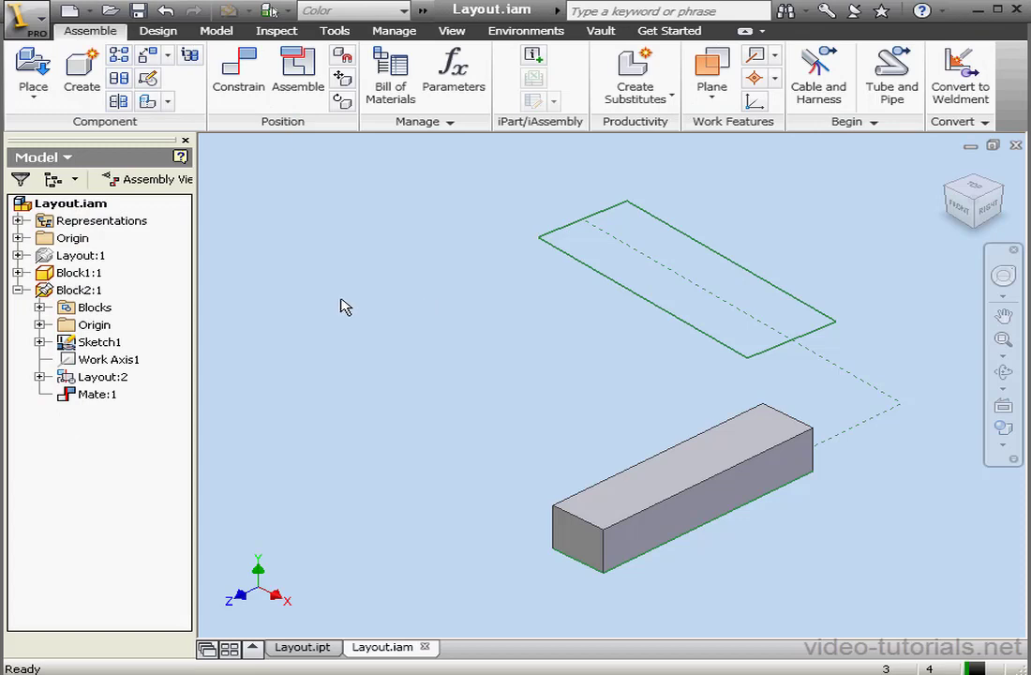
Step: Extrude Block1:1's profile 10 mm into a solid plate and return to the assembly
double_click(75, 273)
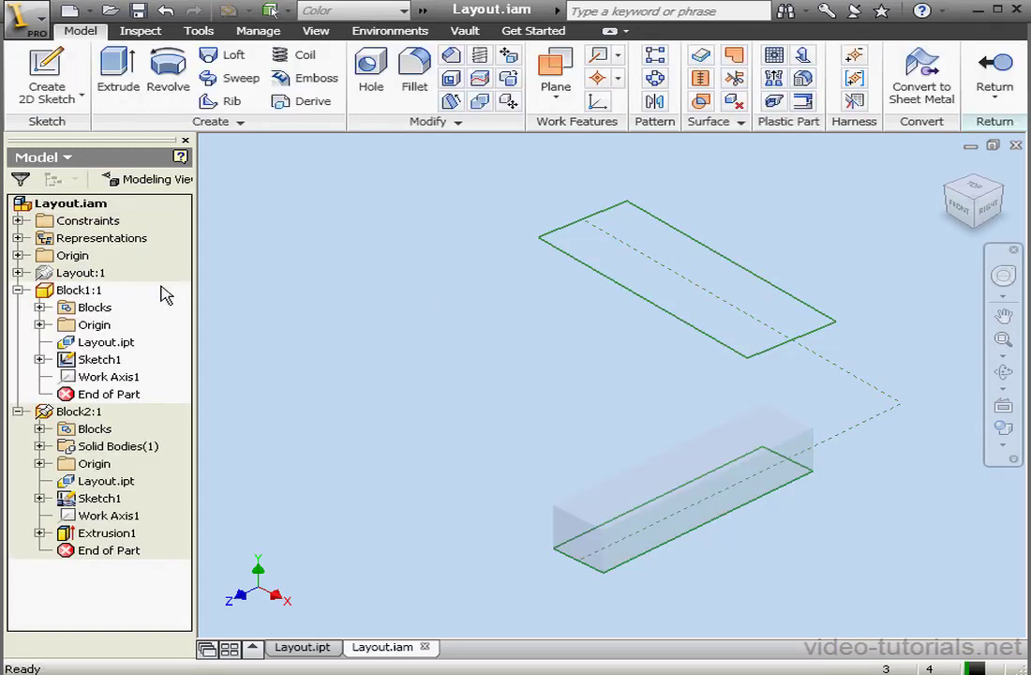
left_click(116, 77)
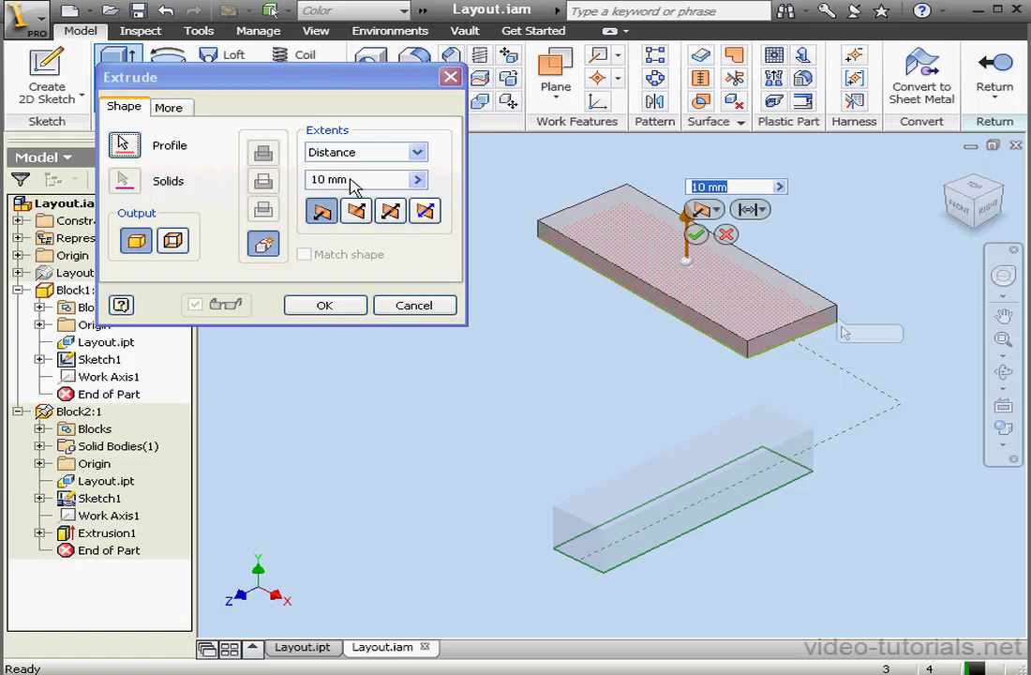
left_click(310, 179)
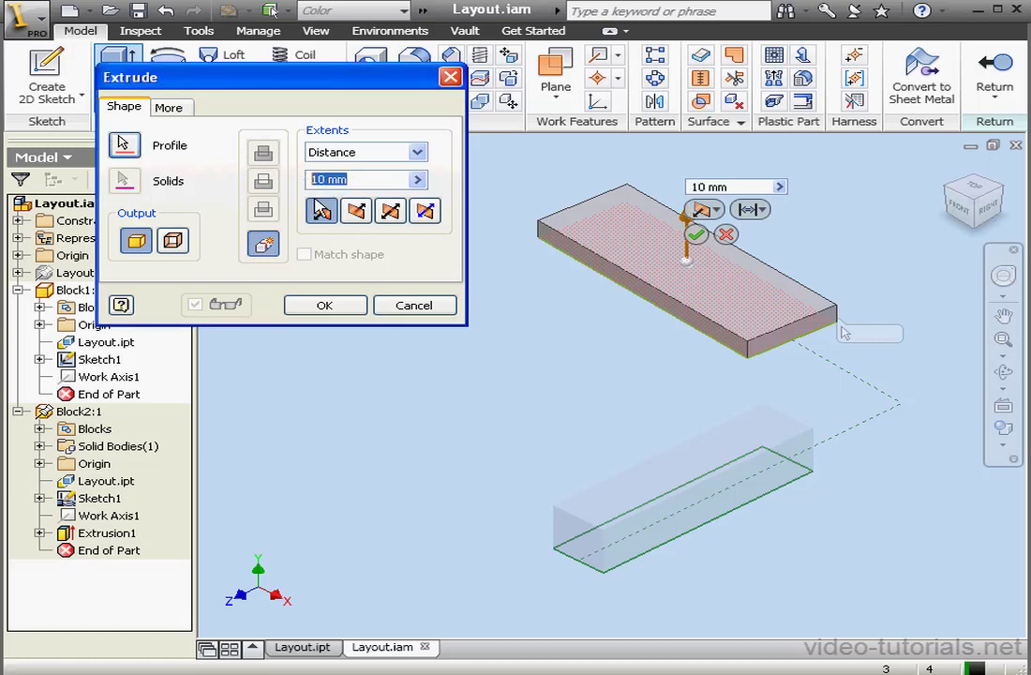
left_click(355, 311)
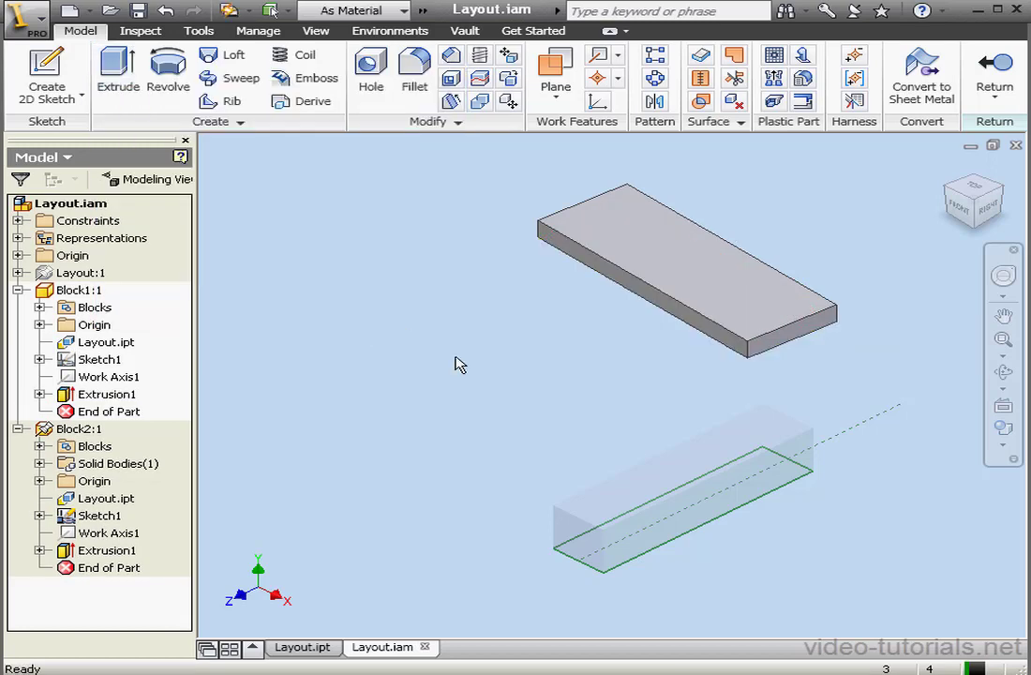
left_click(995, 75)
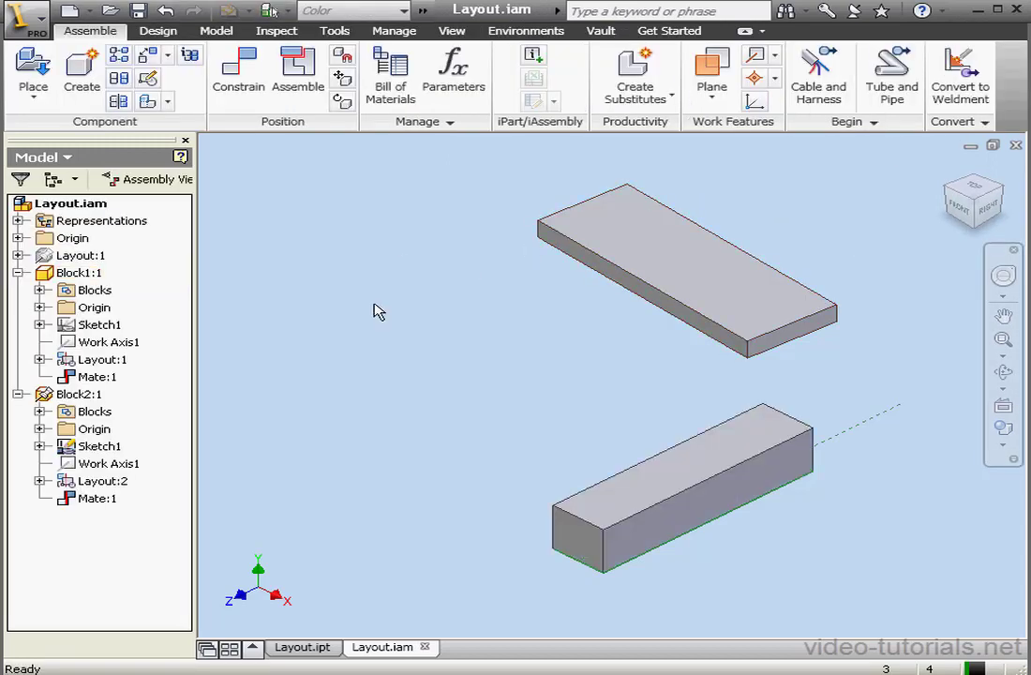
Step: Hide Block1:1's Sketch1 and drag the upper block to a new position
right_click(113, 325)
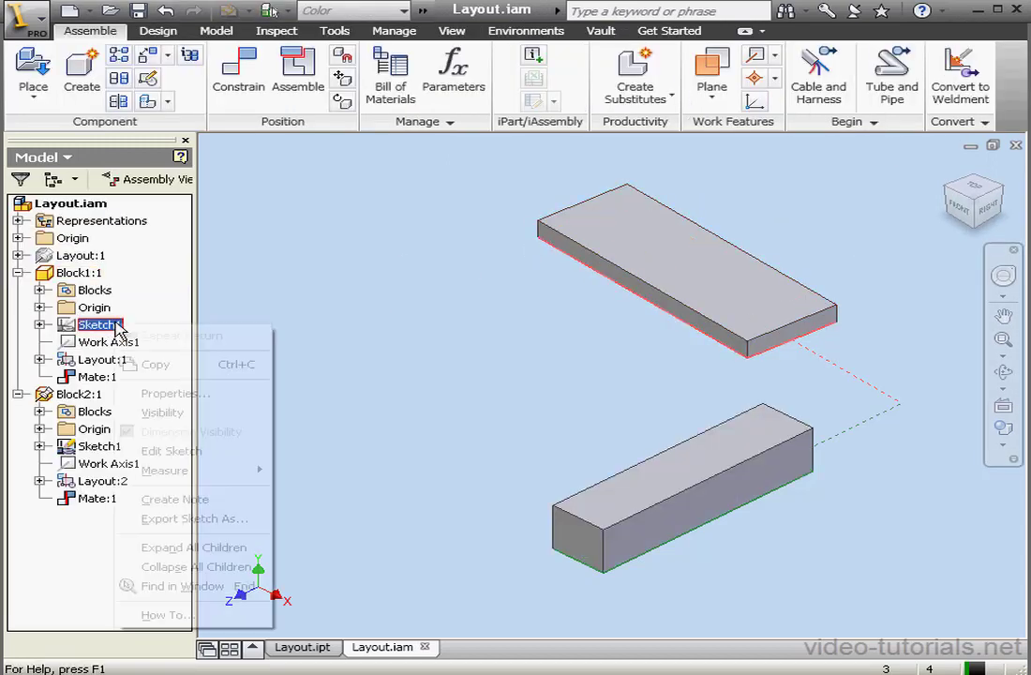
left_click(203, 413)
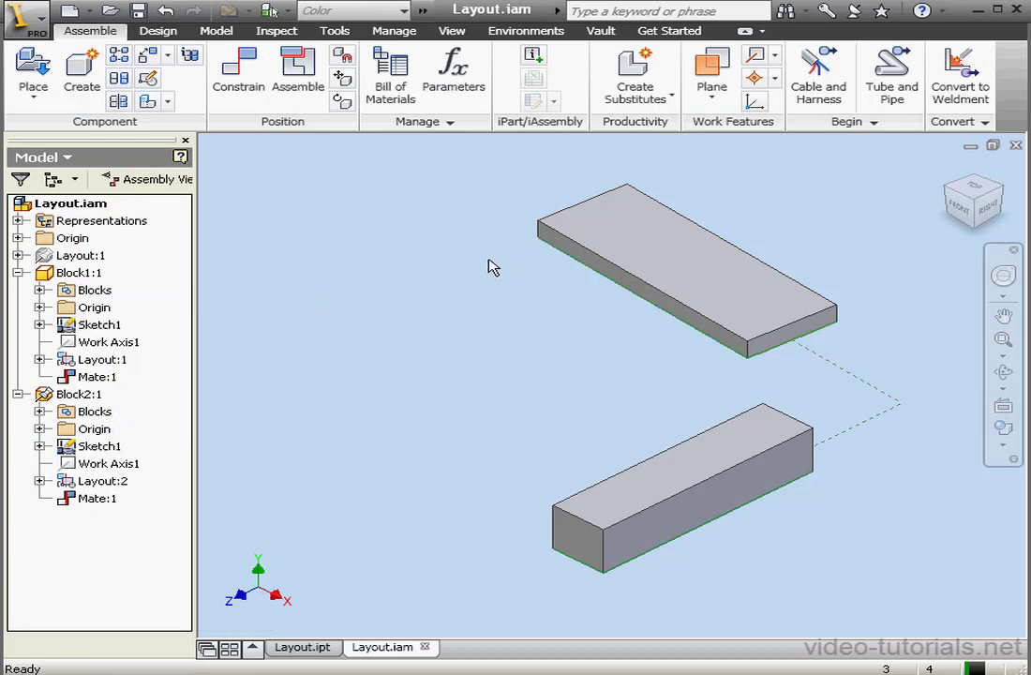
left_click_drag(555, 226, 549, 363)
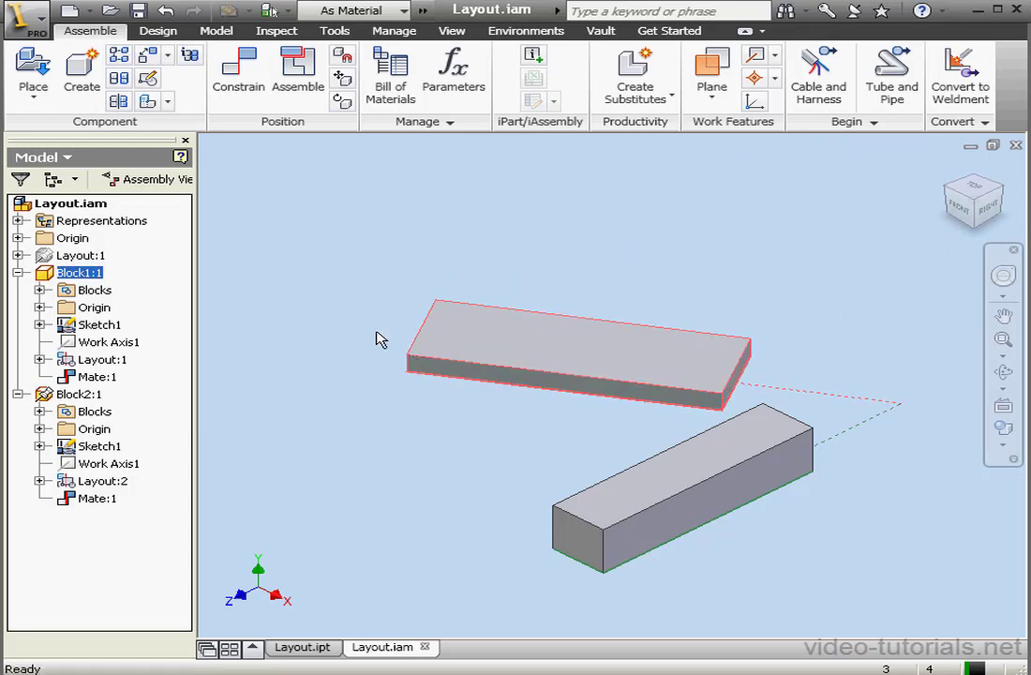
Step: Place a second Block1 instance into Layout.ipt's Sketch1
left_click(315, 647)
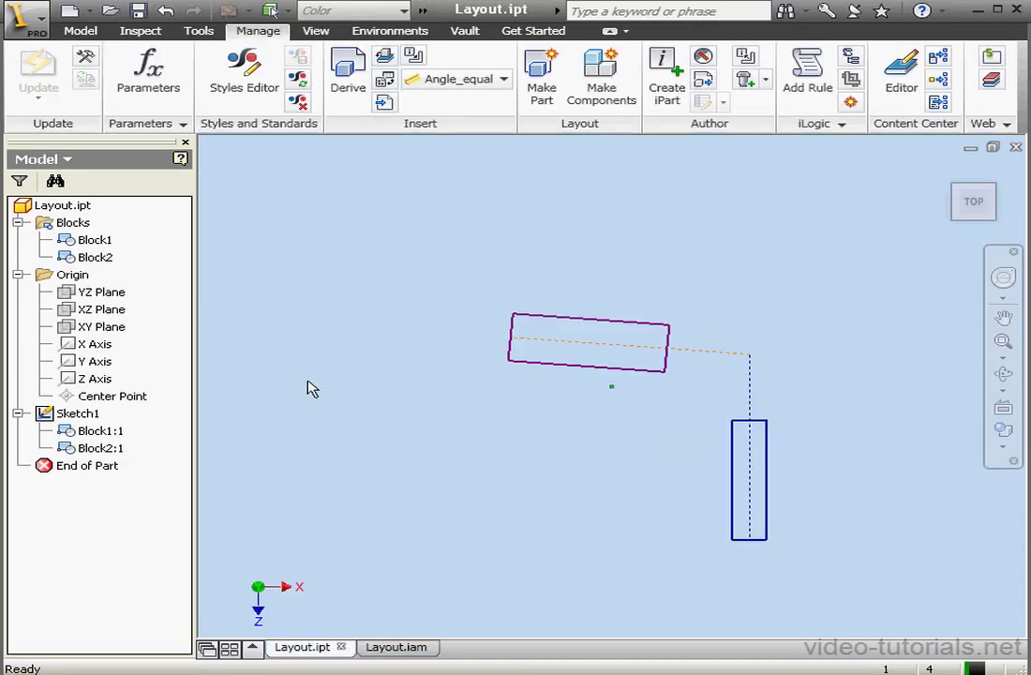
double_click(79, 413)
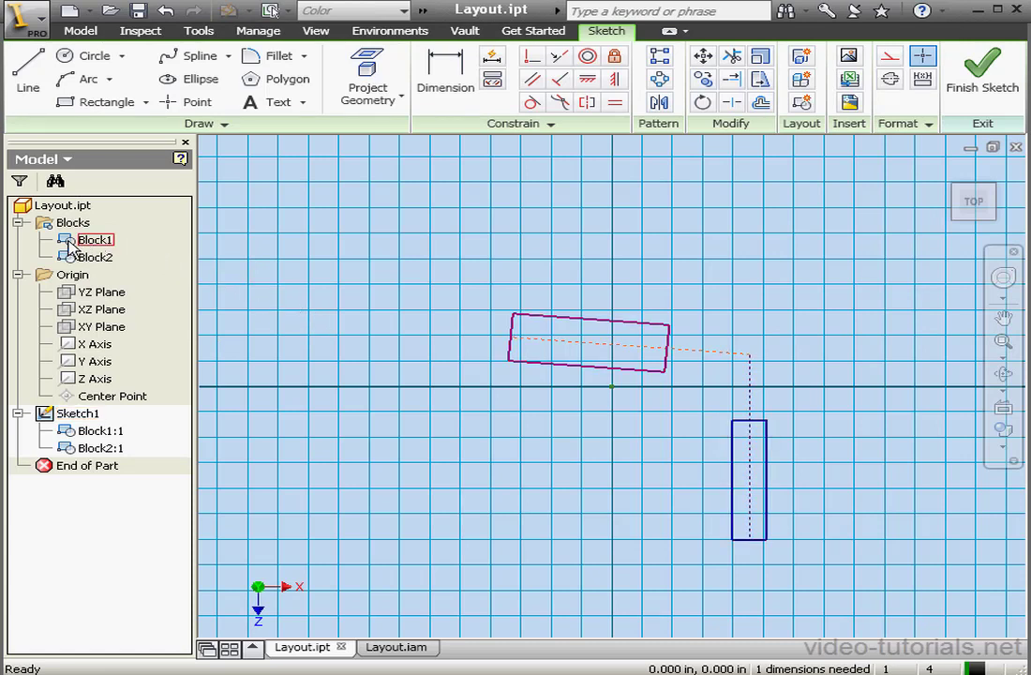
mouse_move(71, 246)
left_mouse_down()
mouse_move(350, 272)
mouse_move(410, 239)
mouse_move(396, 249)
left_mouse_up()
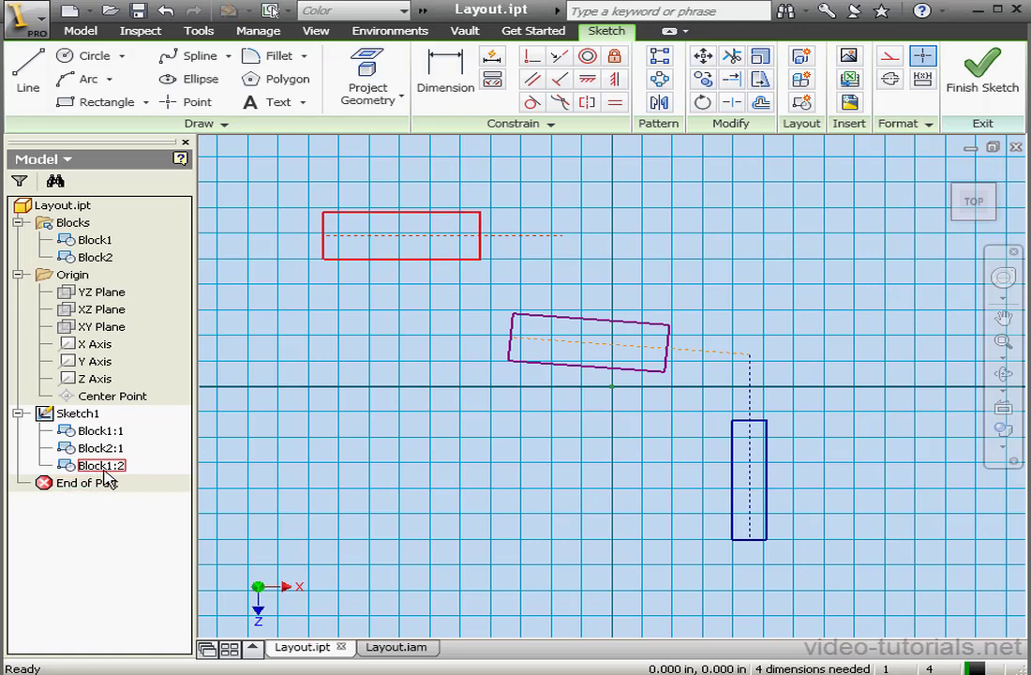
Step: Make the new block's line end coincident with the shared endpoint and swing it upward
left_click(540, 59)
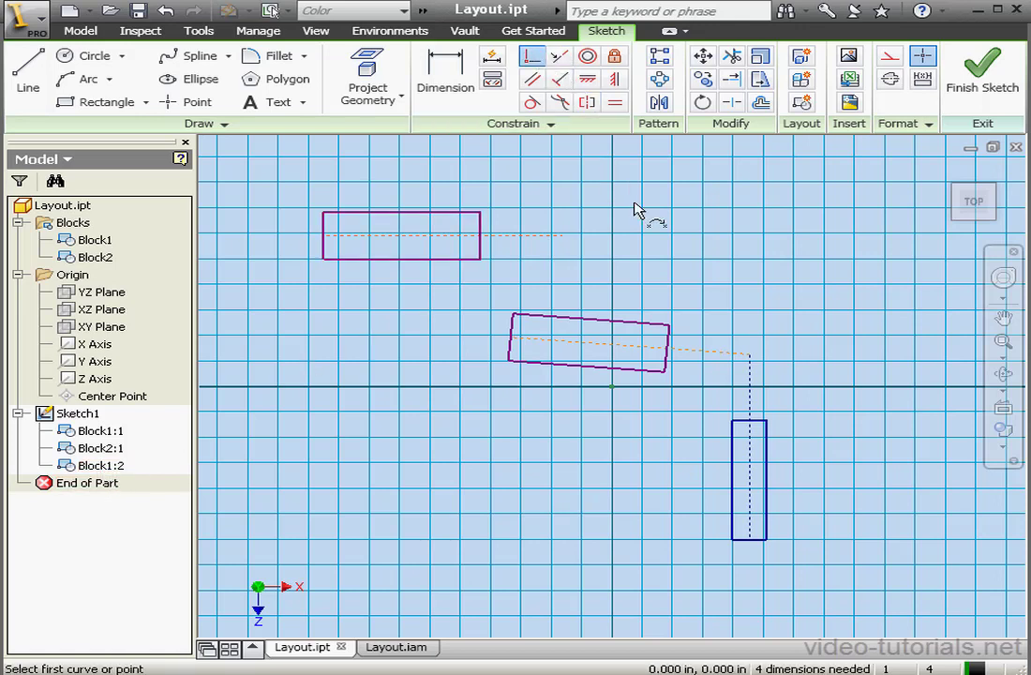
left_click(563, 236)
left_click(750, 354)
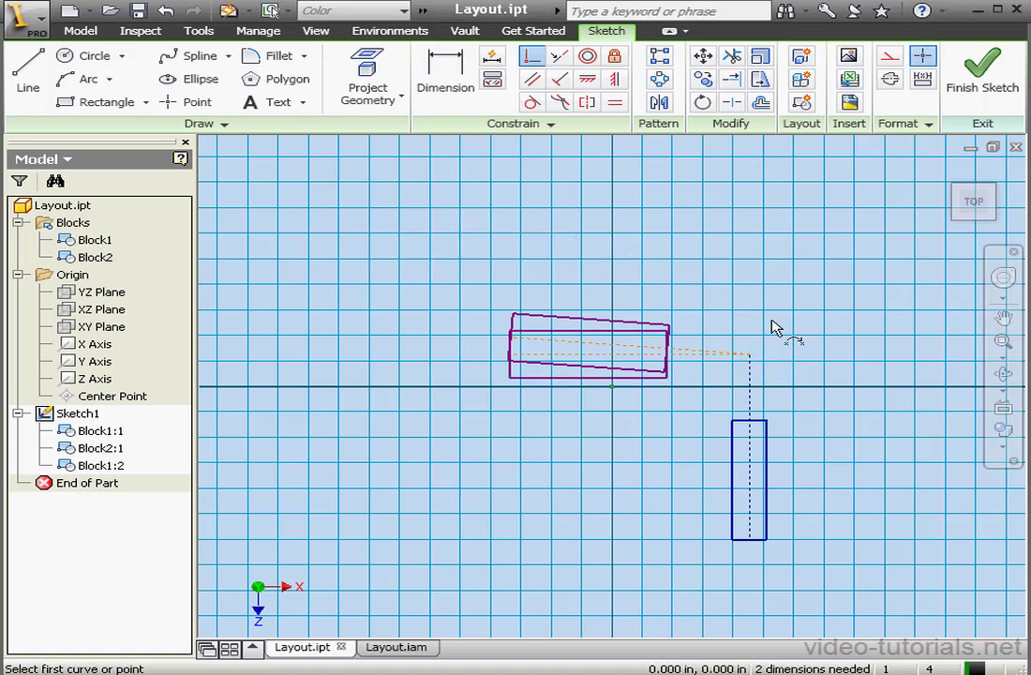
right_click(647, 235)
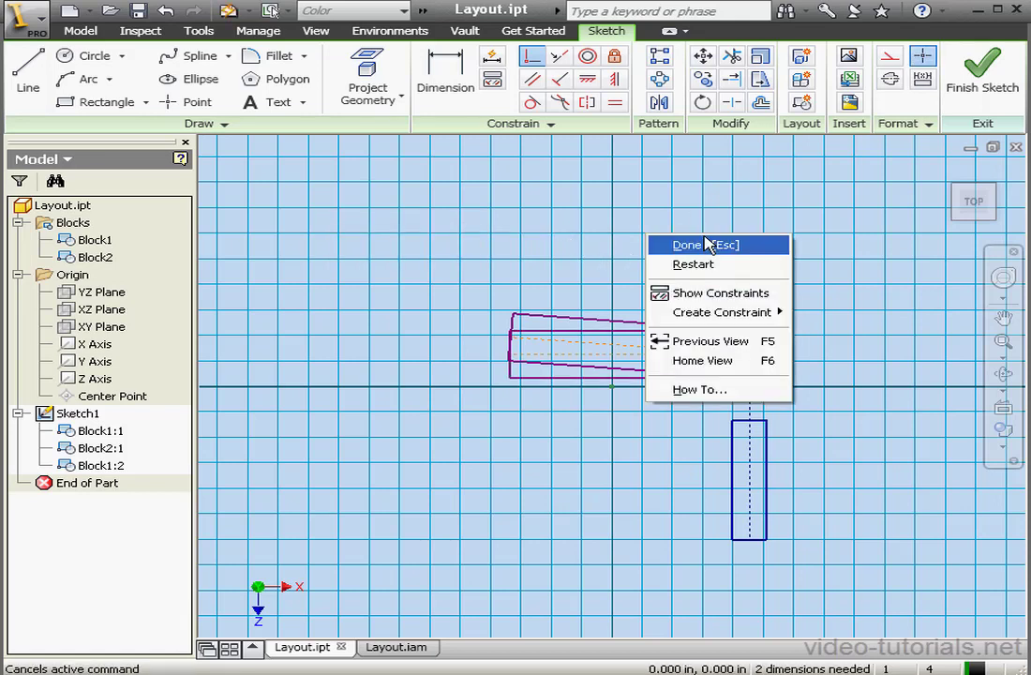
left_click(699, 242)
left_click_drag(515, 316, 664, 247)
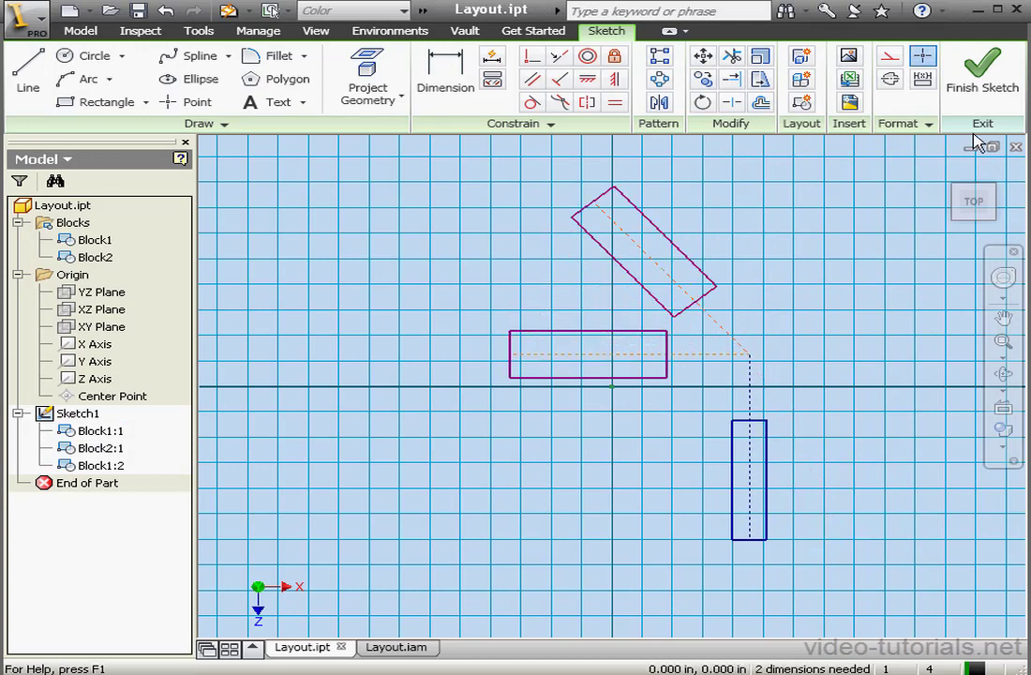
left_click(980, 70)
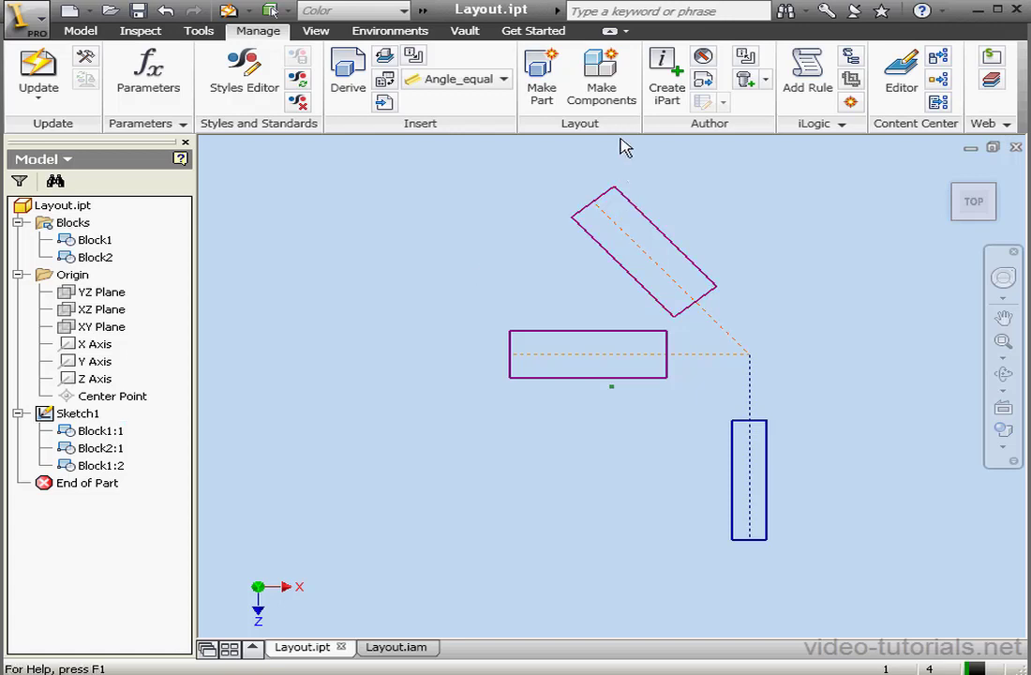
Step: Make a component from Block1:2 and add it to Layout.iam
left_click(601, 75)
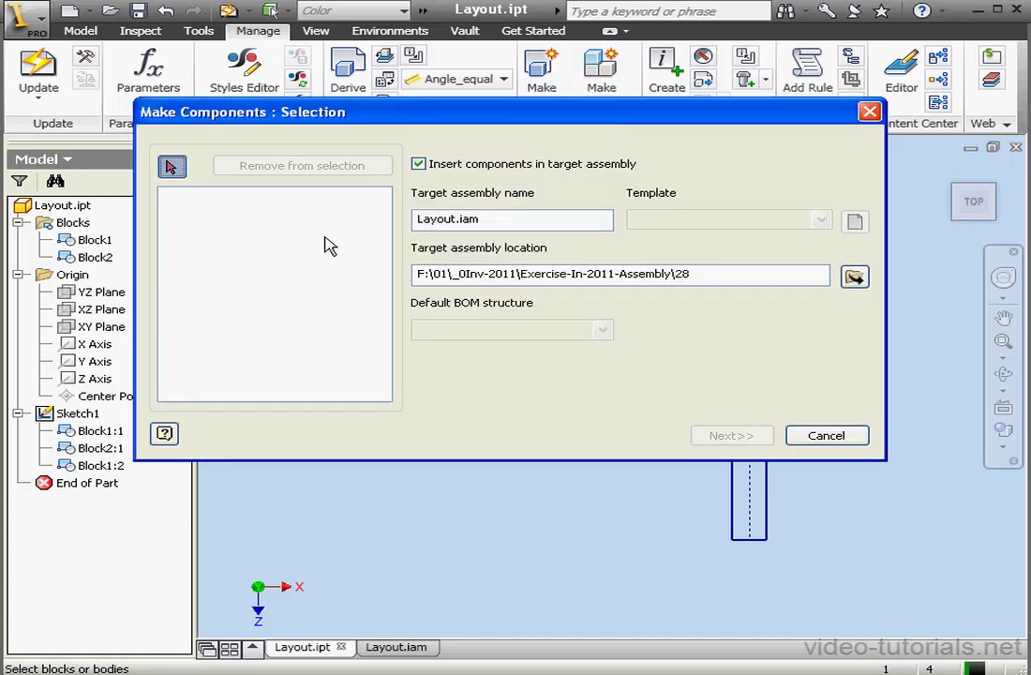
left_click(101, 466)
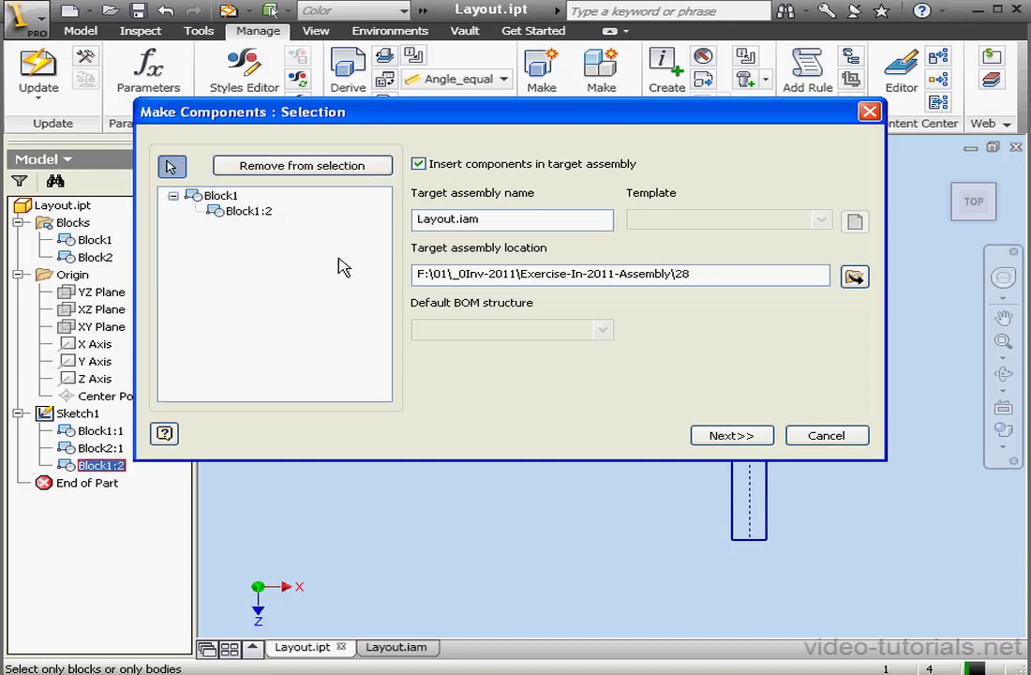
left_click(741, 436)
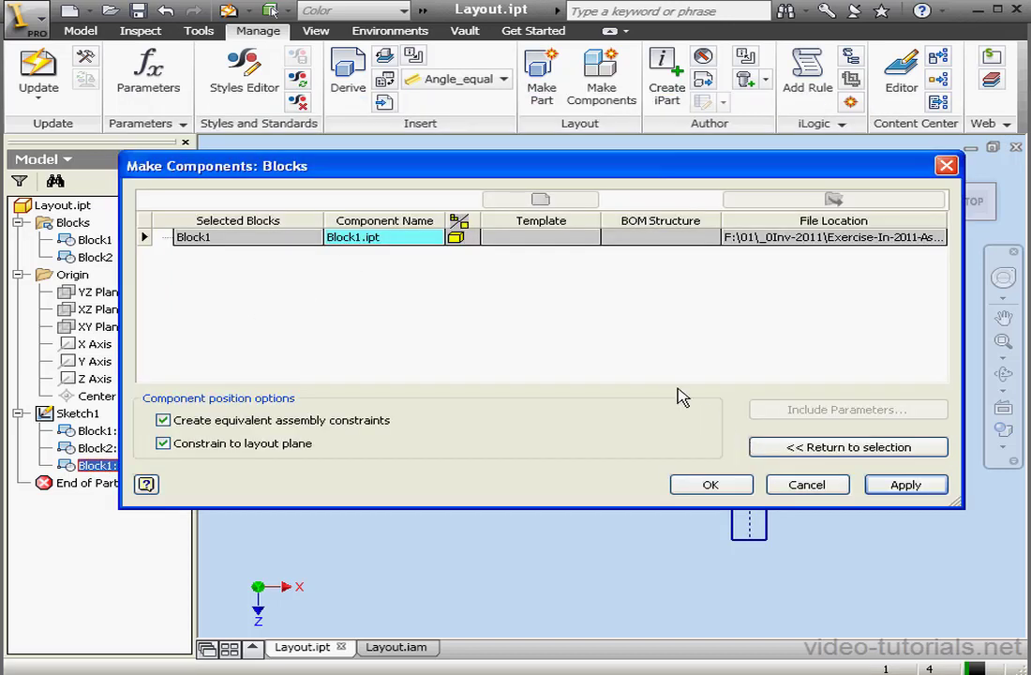
left_click(726, 486)
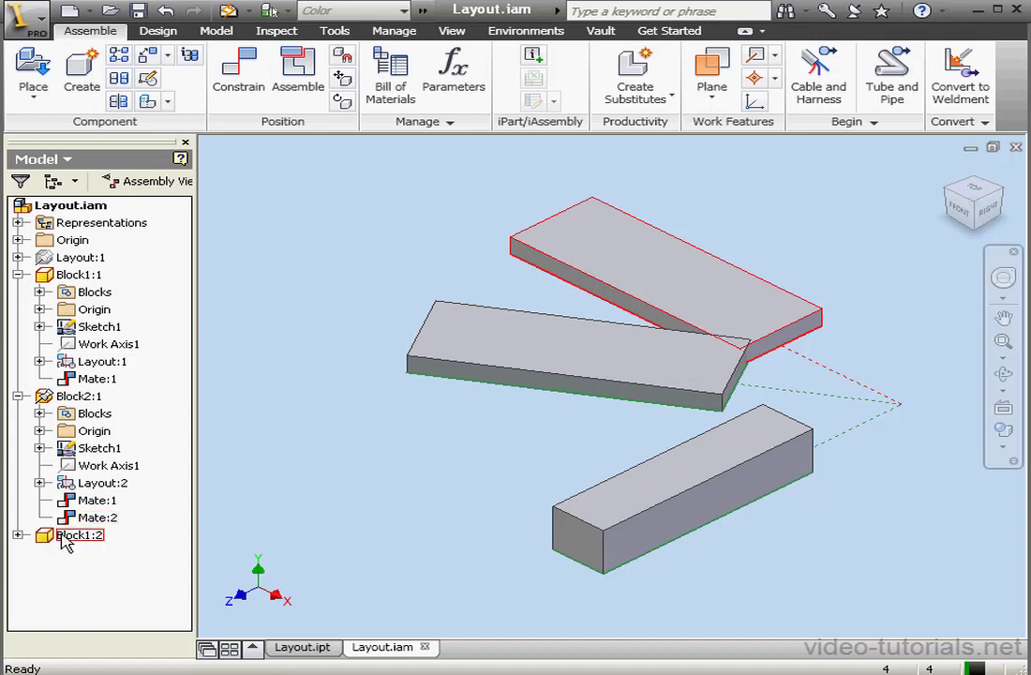
Step: Change Block1:2's Extrusion1 distance from 10 mm to 15 mm, then return to Layout.ipt
double_click(64, 541)
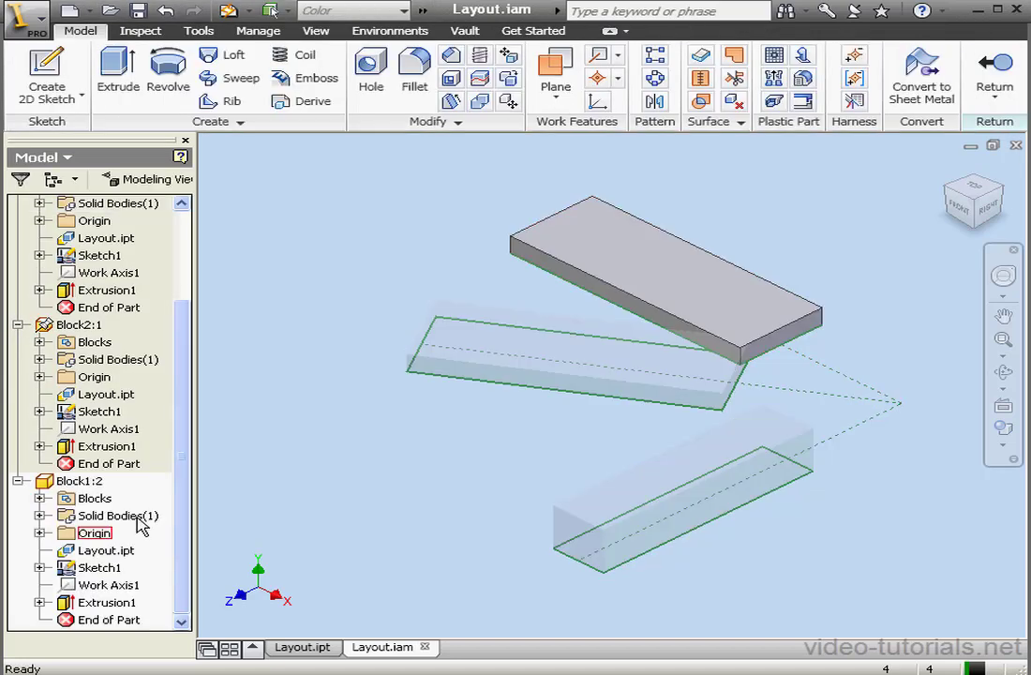
double_click(105, 603)
left_click_drag(353, 179, 316, 179)
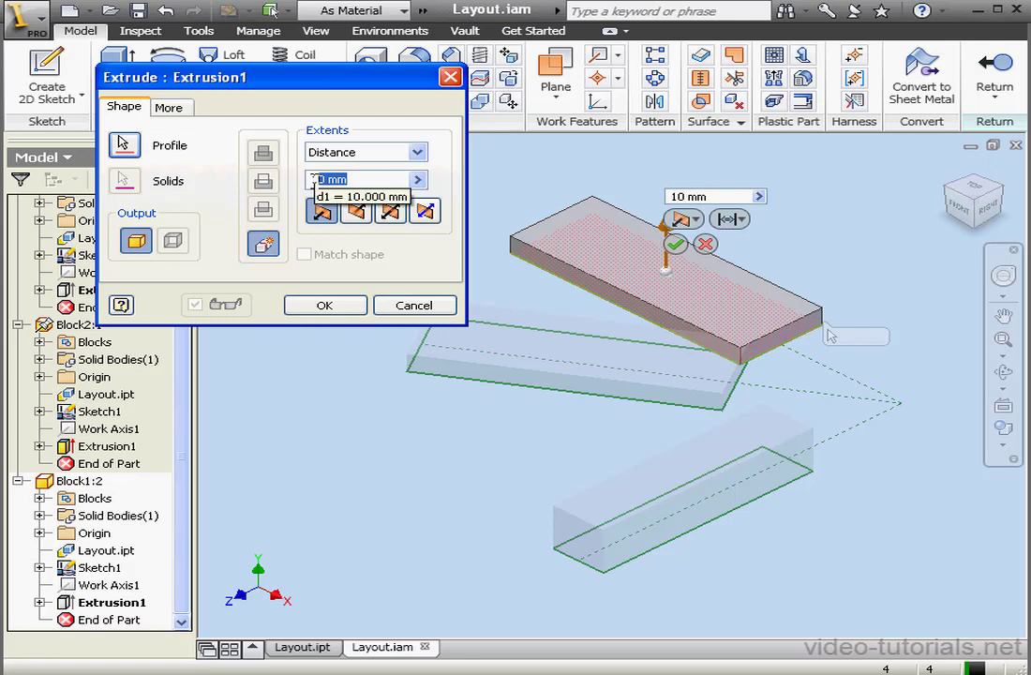
type("15")
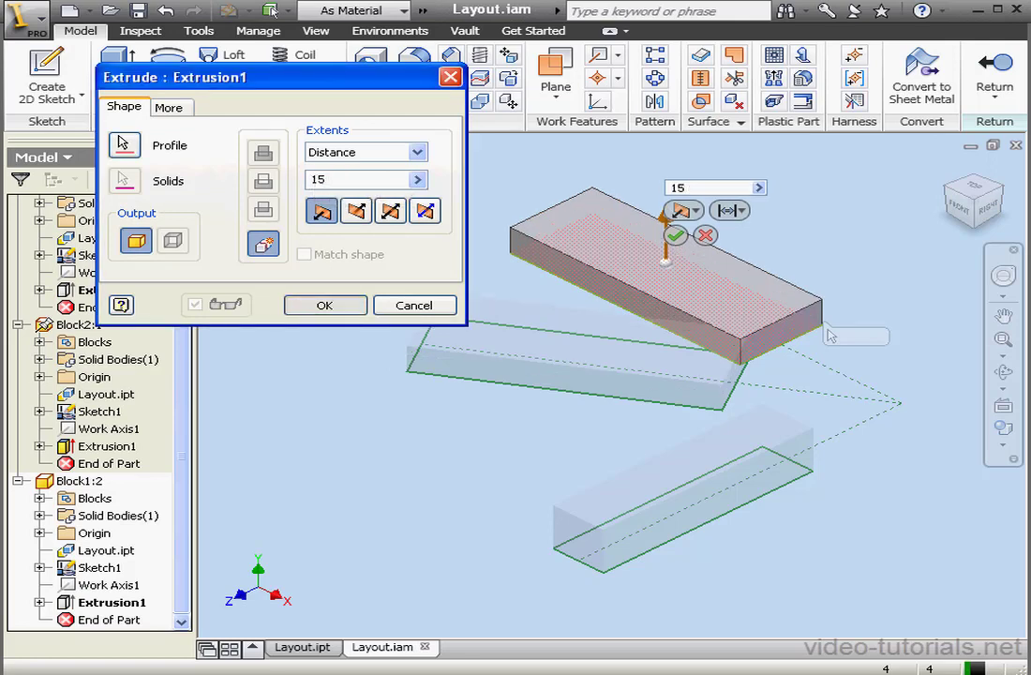
left_click(327, 305)
left_click(996, 80)
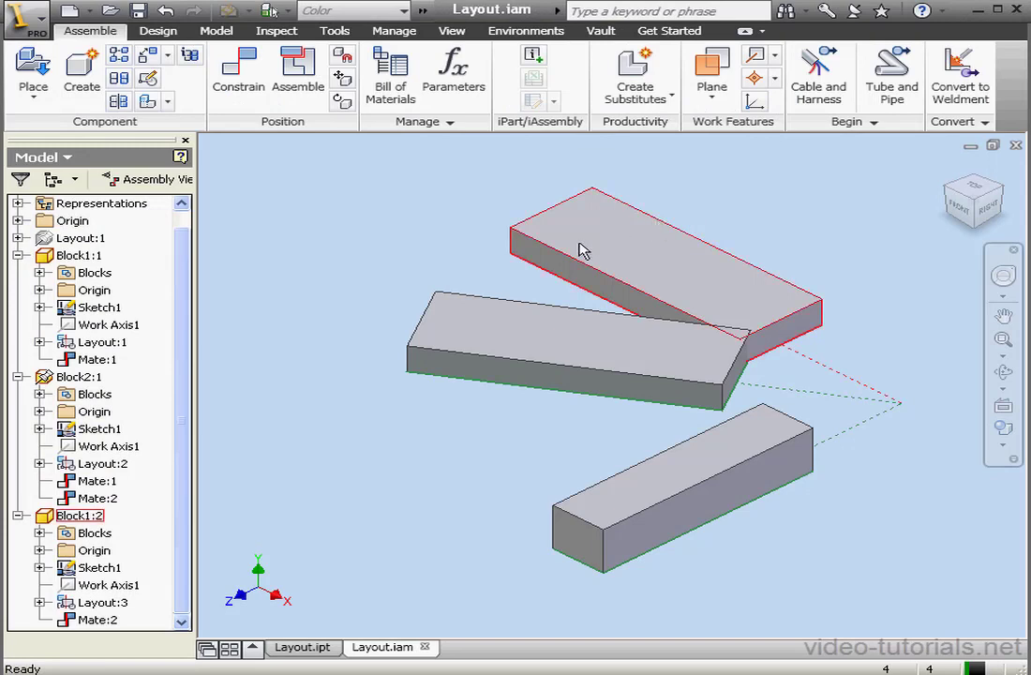
left_click(306, 648)
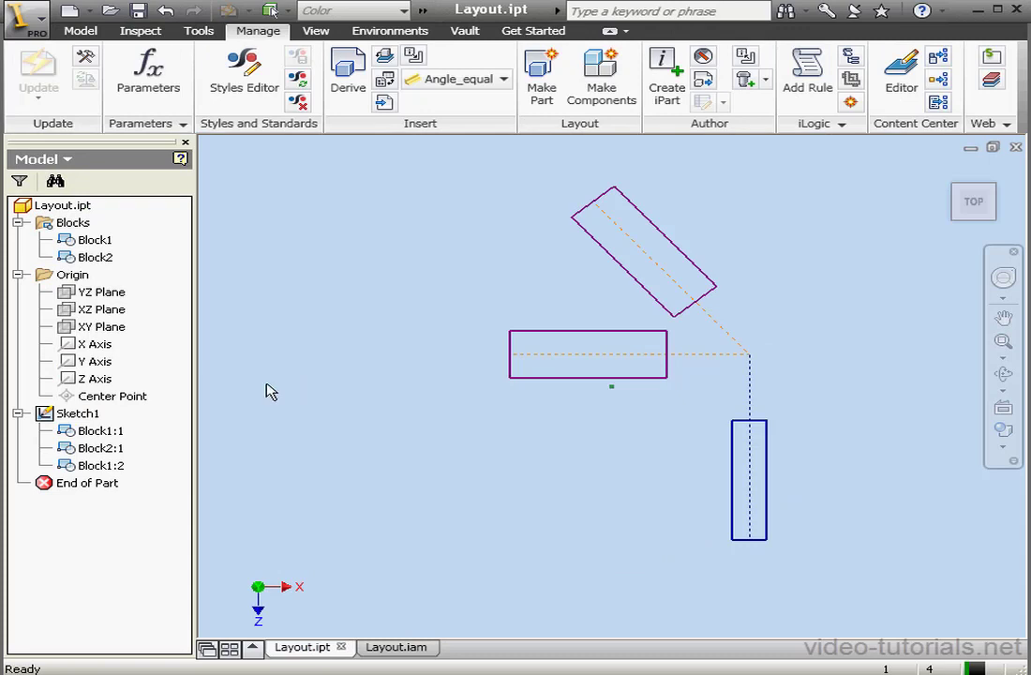
Step: Stretch Block1's definition in Sketch1 into a near-square rectangle, then return to Layout.iam
double_click(77, 414)
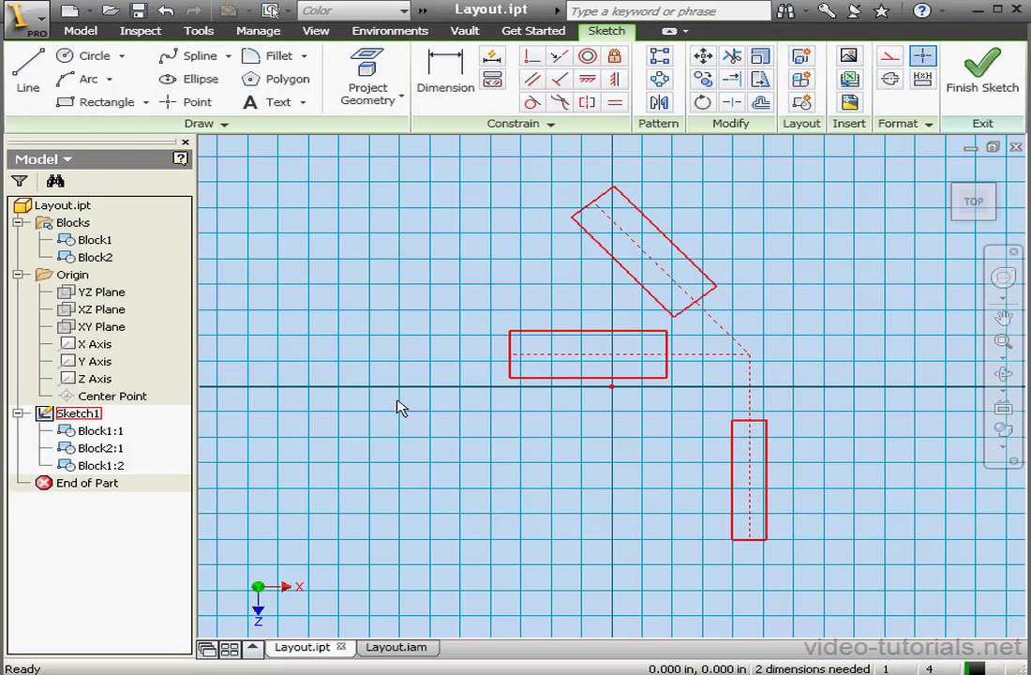
double_click(561, 386)
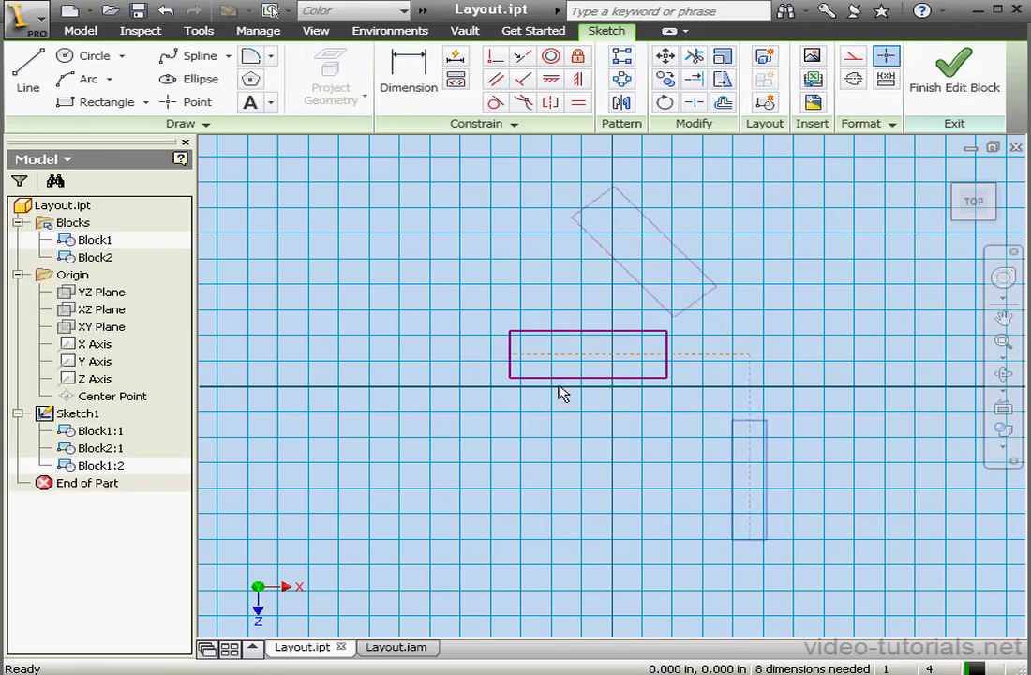
mouse_move(511, 378)
left_mouse_down()
mouse_move(535, 405)
mouse_move(538, 439)
left_mouse_up()
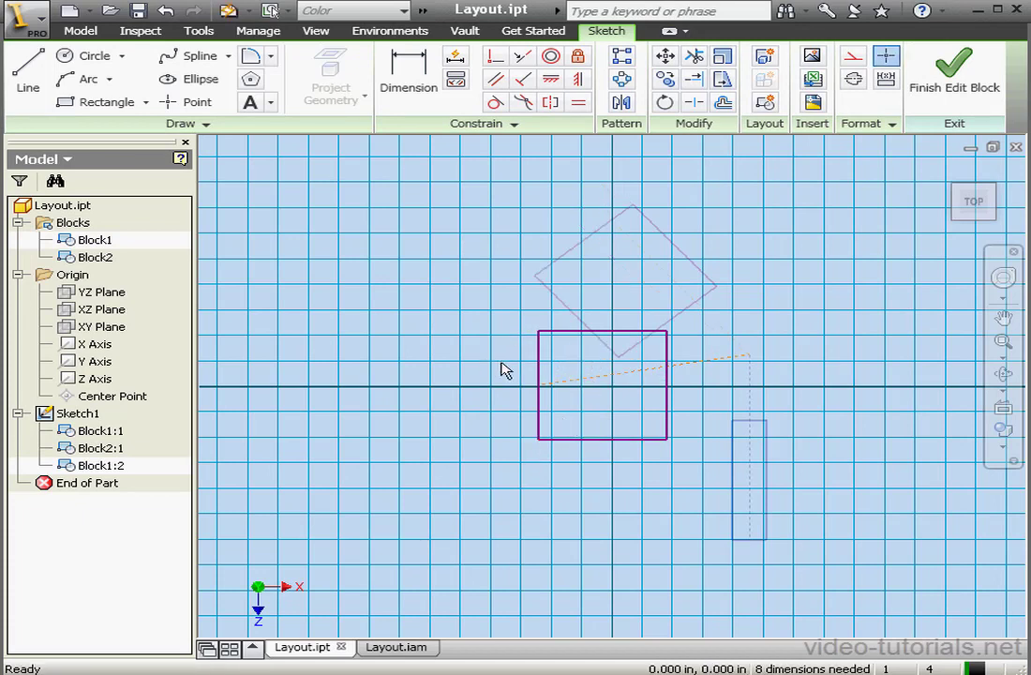
left_click(980, 83)
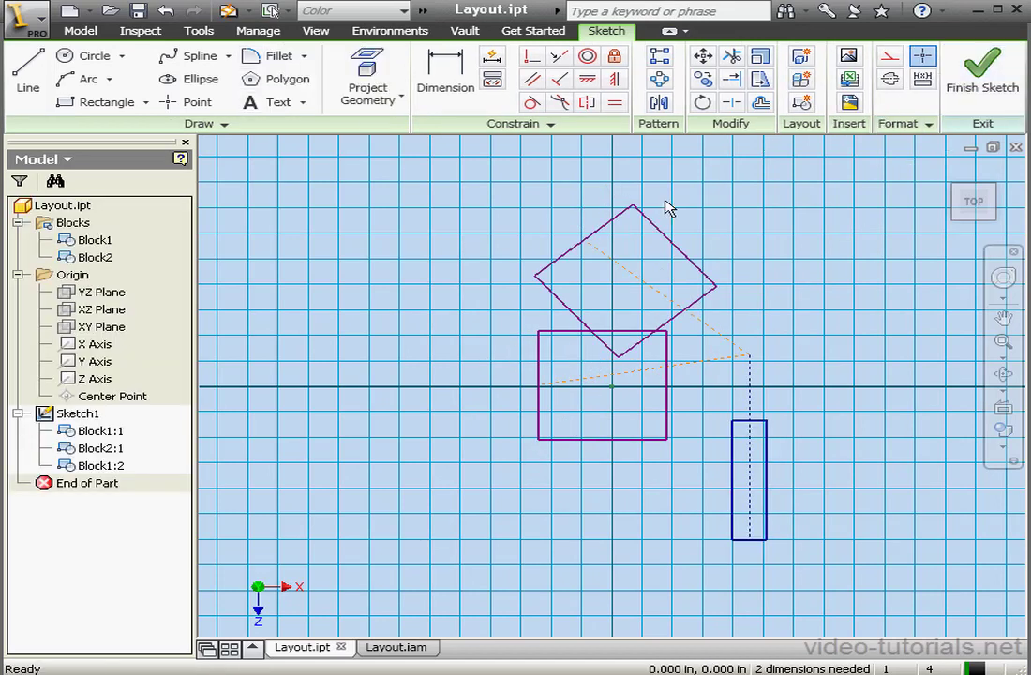
left_click(394, 647)
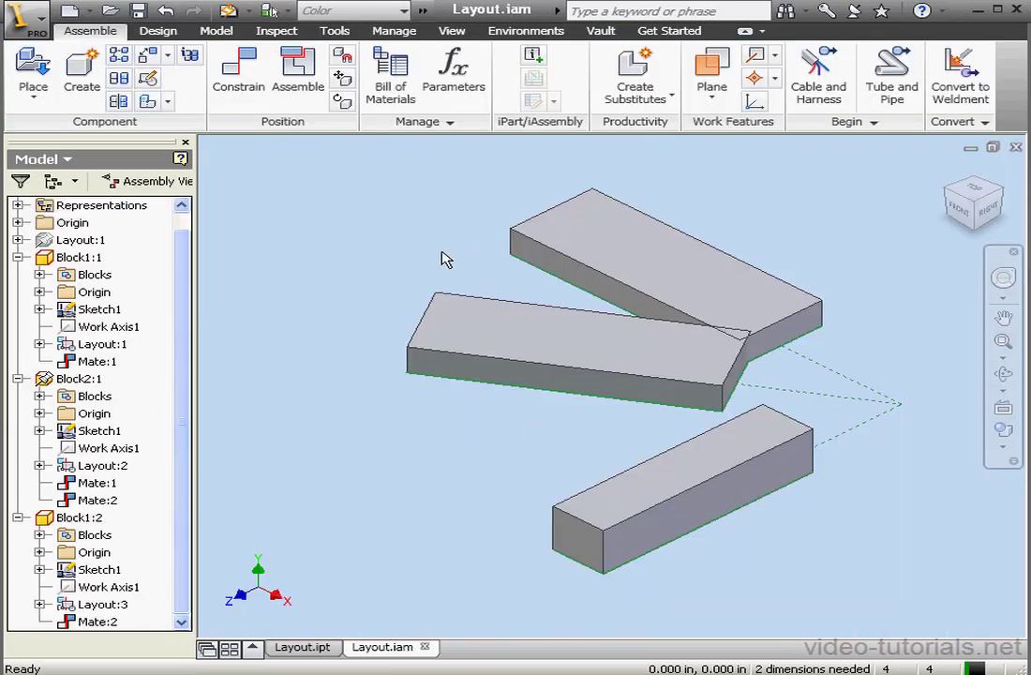
Step: Update Layout.iam so both Block1 plates rebuild to the near-square shape
left_click(230, 10)
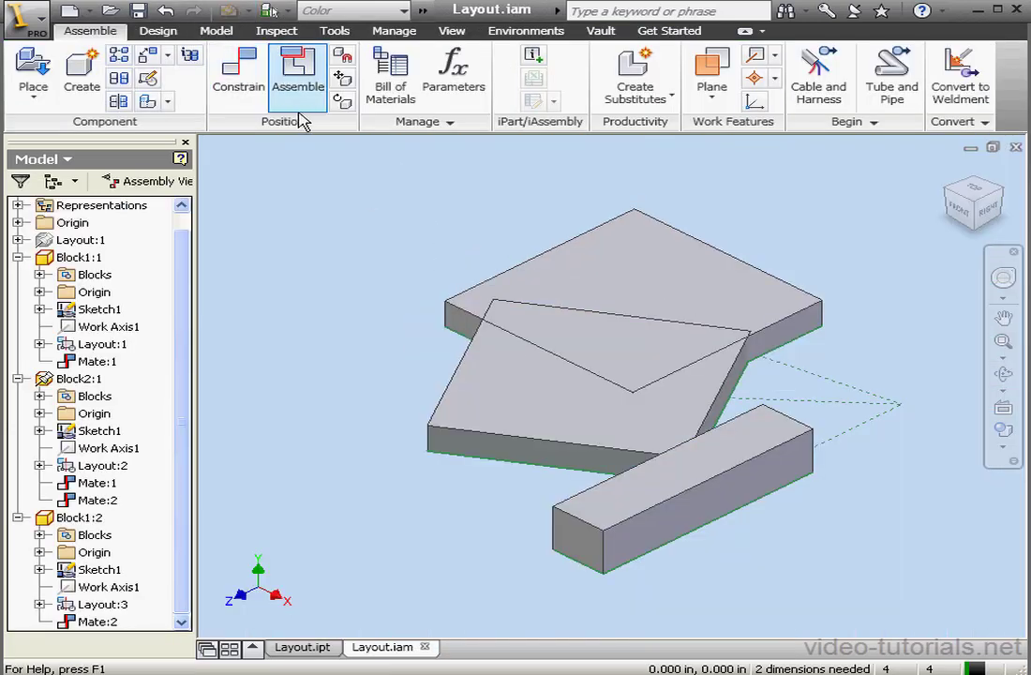